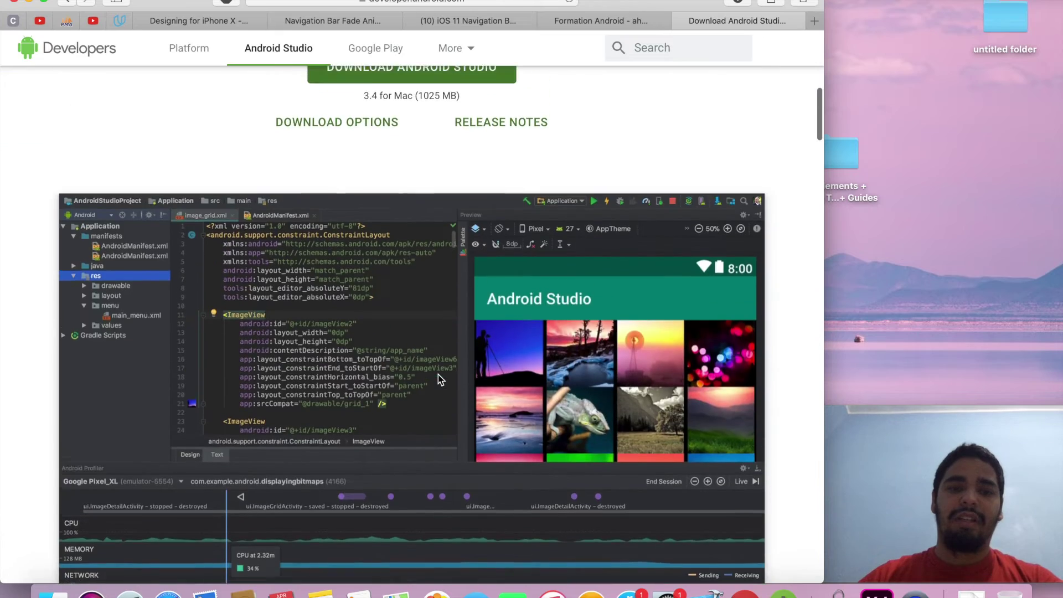
- Look through the feature descriptions and videos on the Android Studio download page
scroll(439, 380, "down", 20)
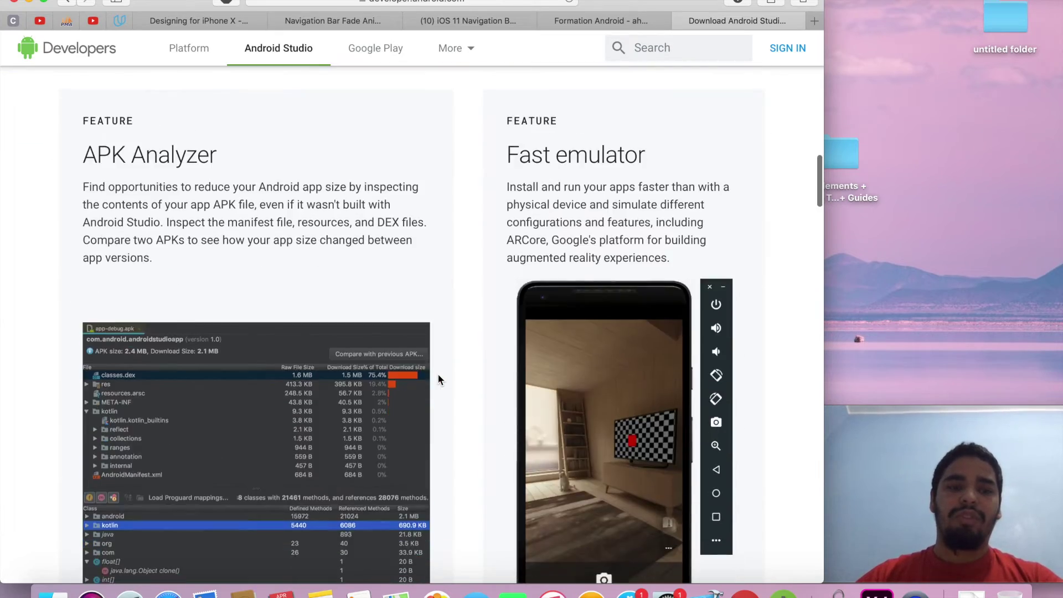
scroll(438, 375, "down", 8)
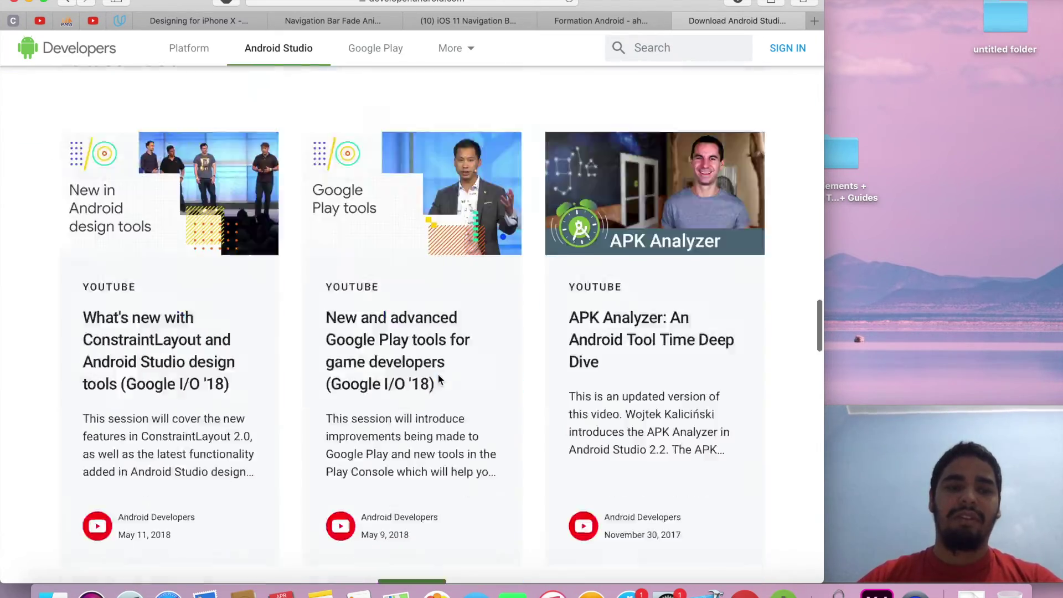
scroll(437, 374, "up", 20)
scroll(438, 374, "down", 20)
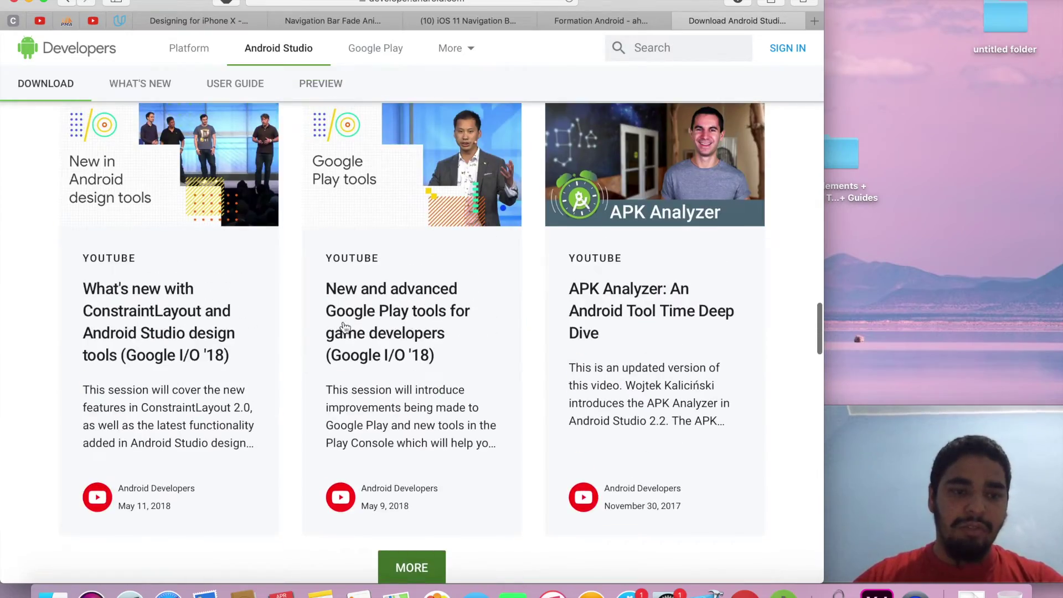
scroll(466, 266, "up", 15)
scroll(468, 277, "up", 15)
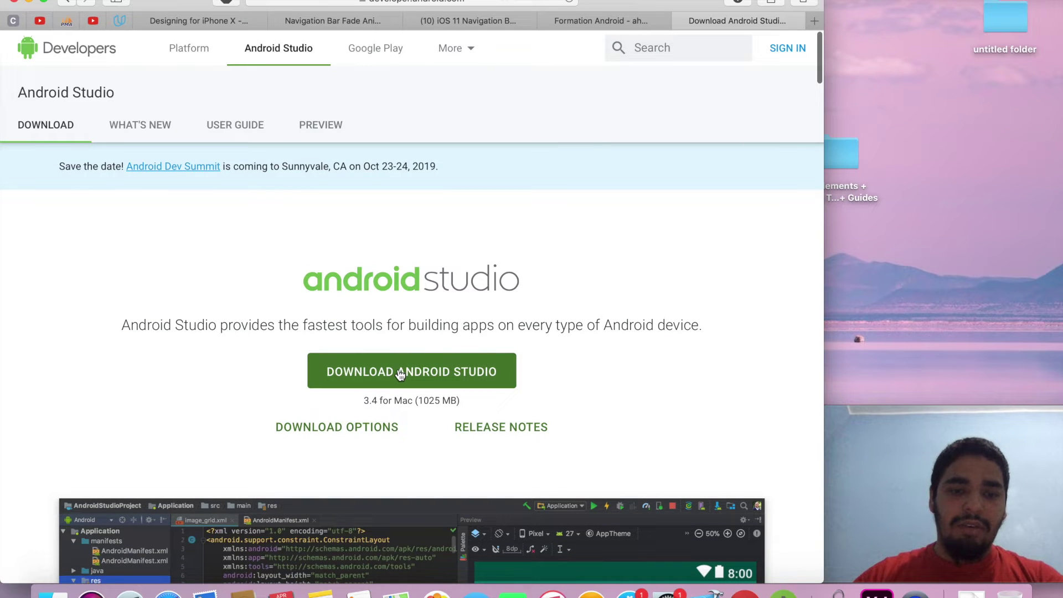
- Open the Android Studio download terms, agree to them, and dismiss the dialog without downloading
left_click(366, 376)
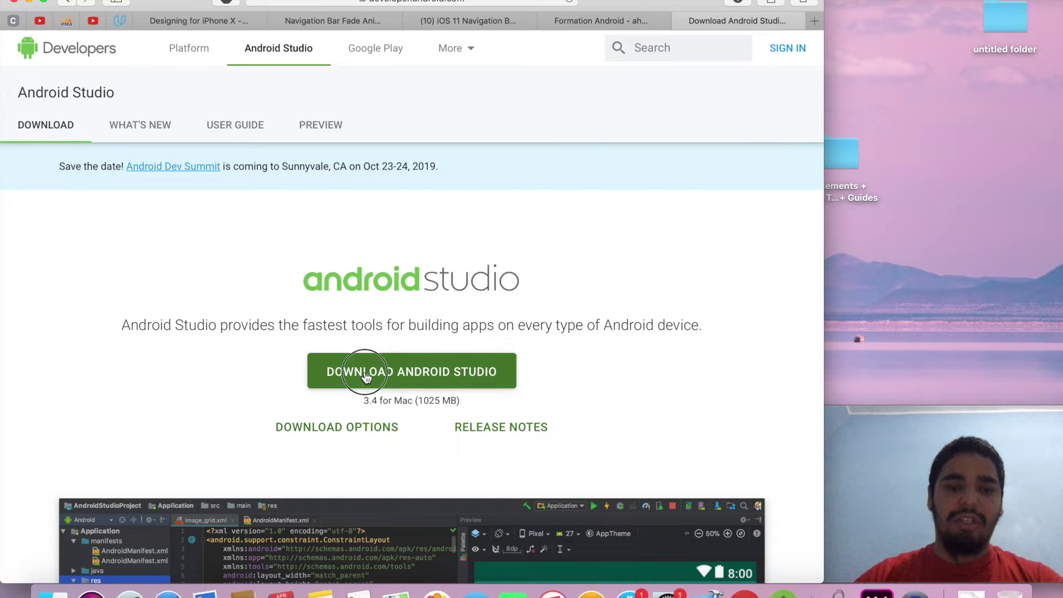
scroll(255, 368, "down", 15)
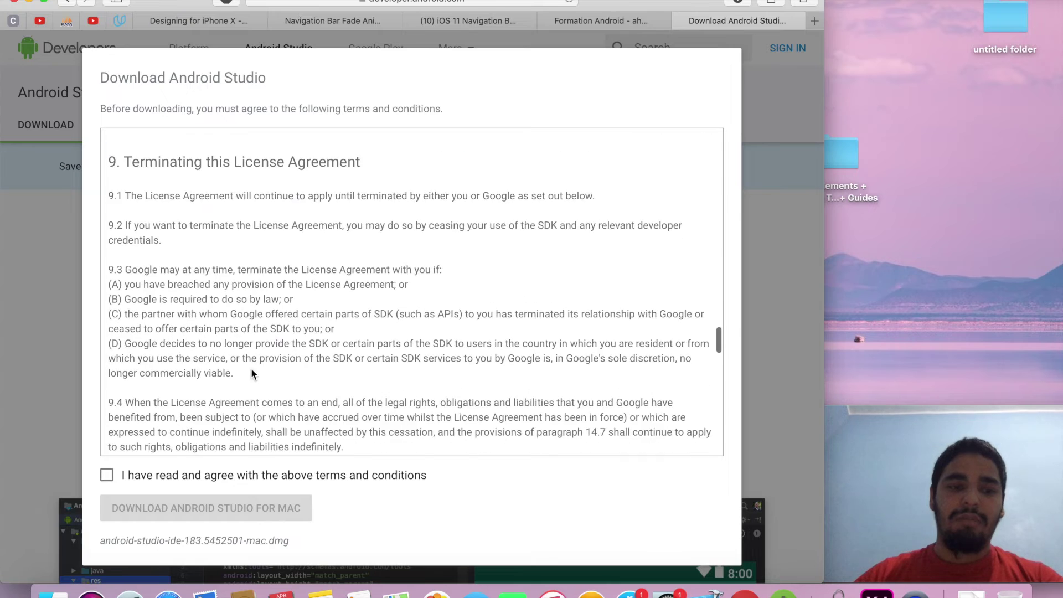
scroll(197, 413, "down", 5)
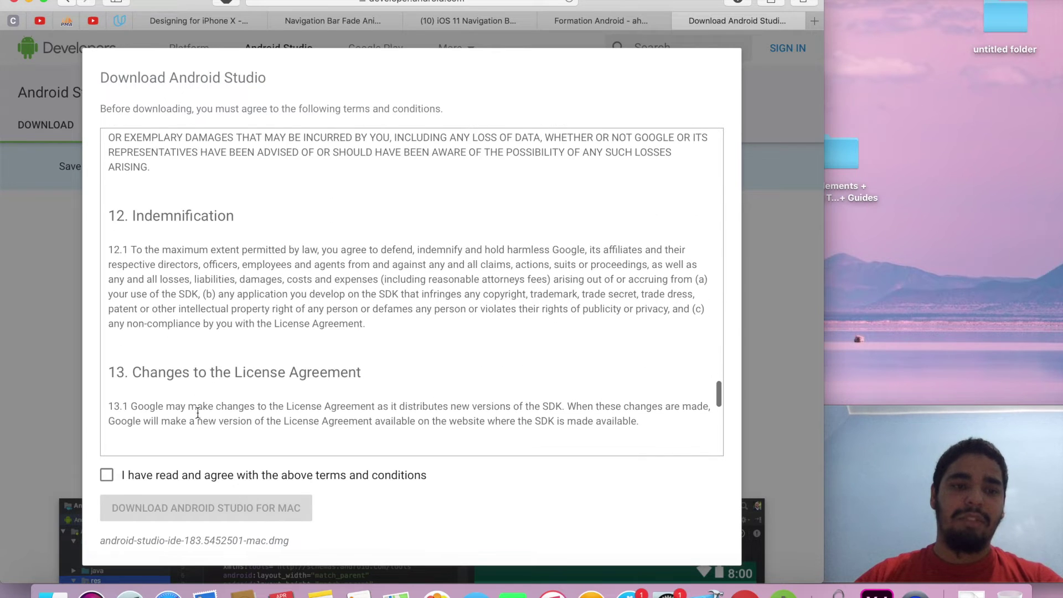
left_click(108, 475)
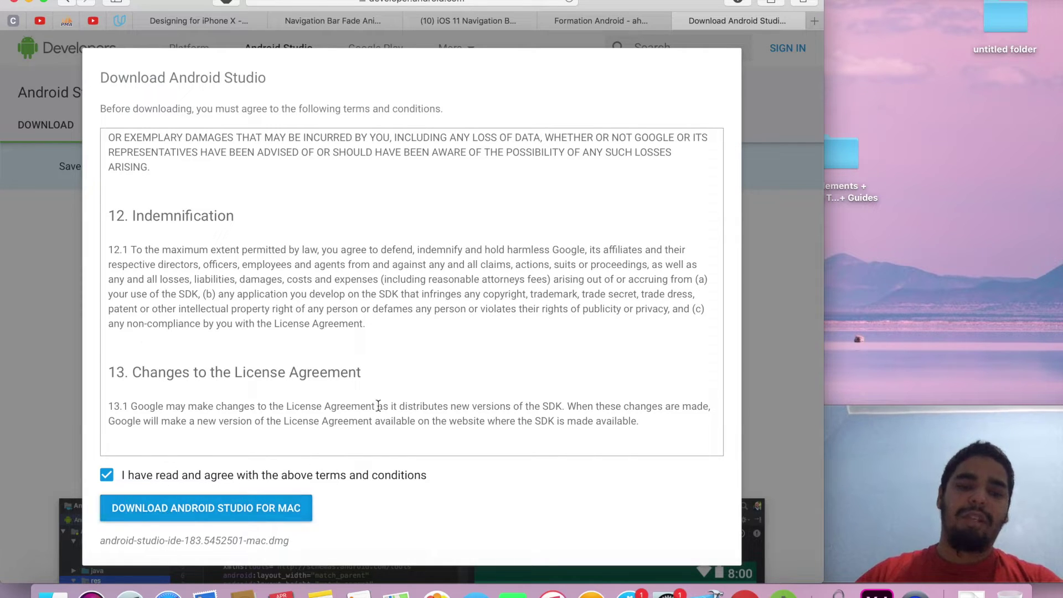
left_click(755, 378)
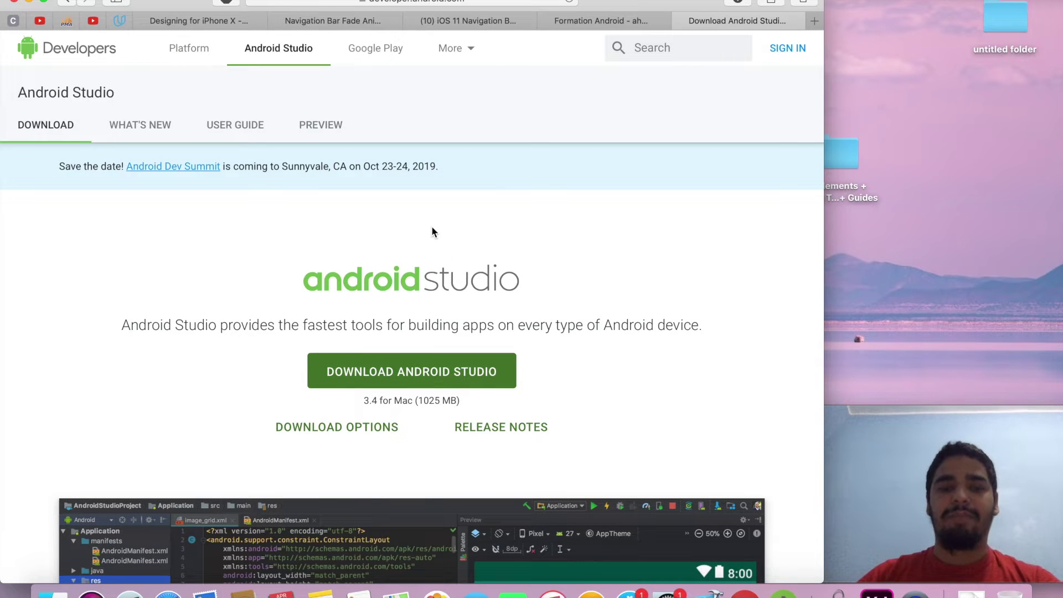
- Minimize the browser, switch to Android Studio and start a new Android Studio project
left_click(29, 2)
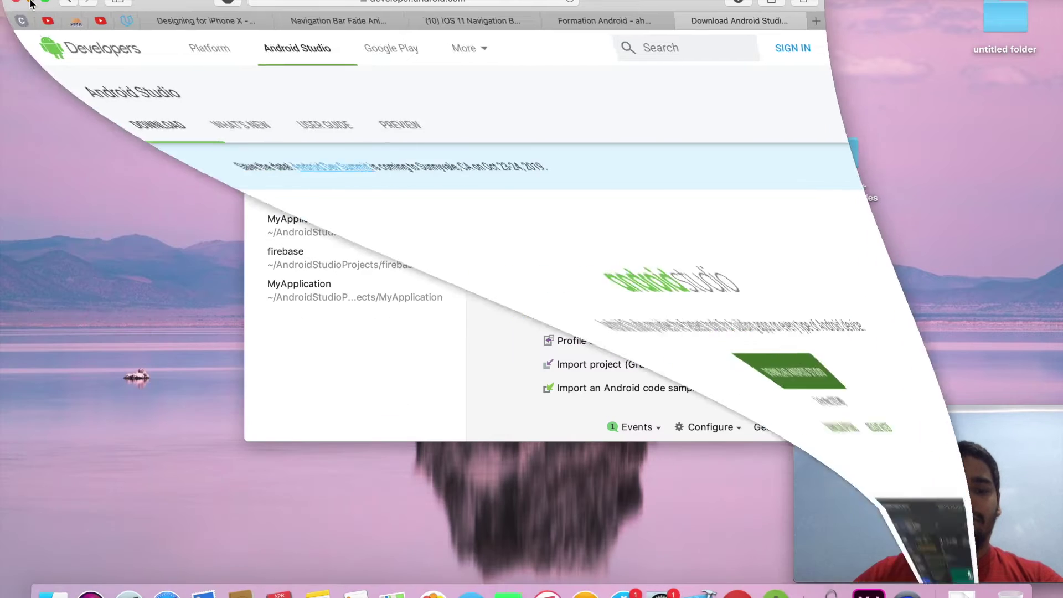
left_click(757, 592)
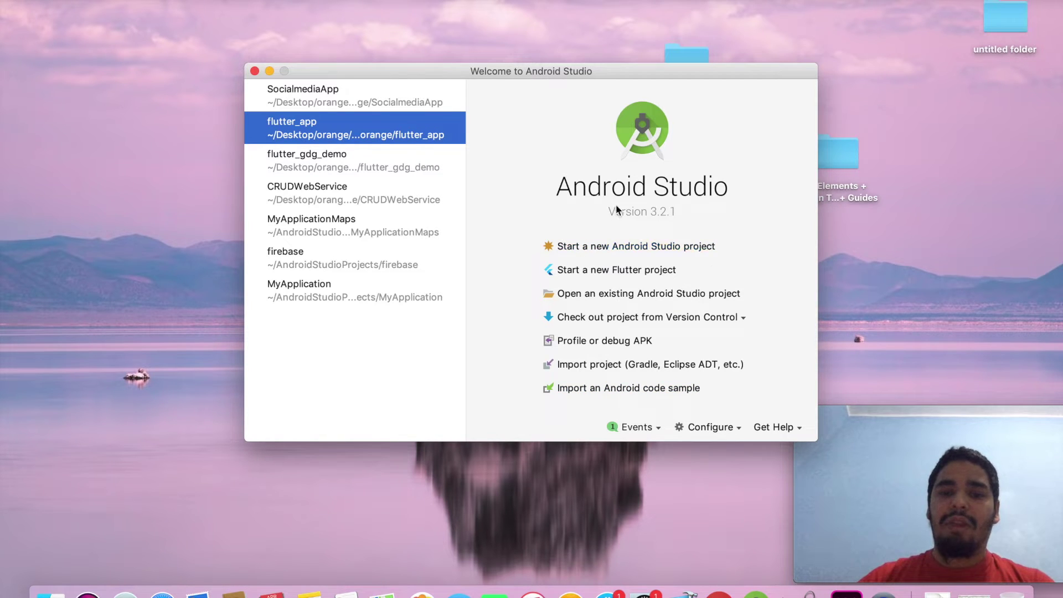
left_click(567, 249)
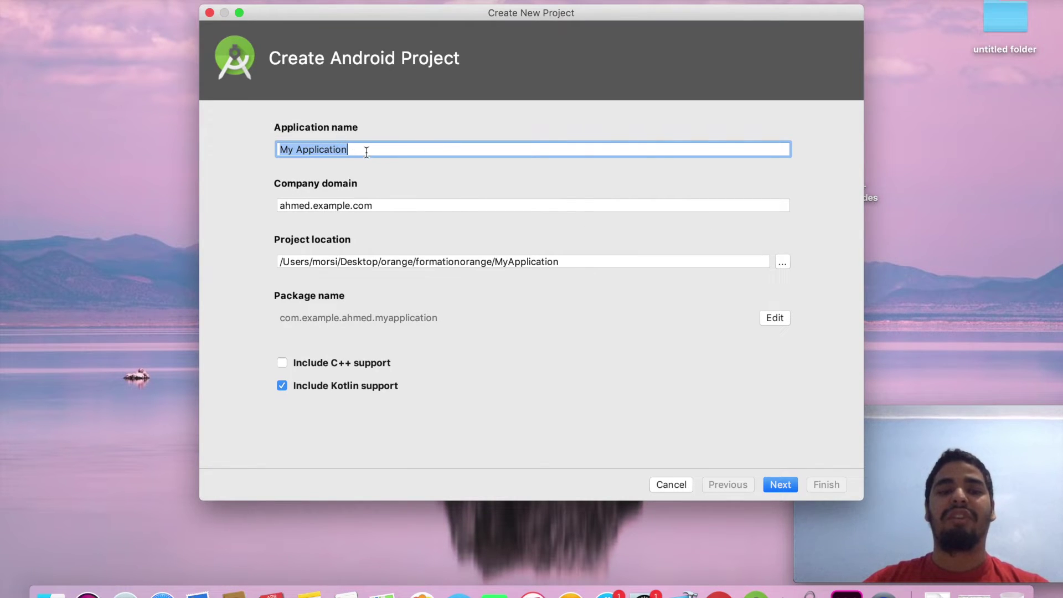
- Name the new application firstApplication
left_click(303, 151)
key("BackSpace")
key("BackSpace")
key("BackSpace")
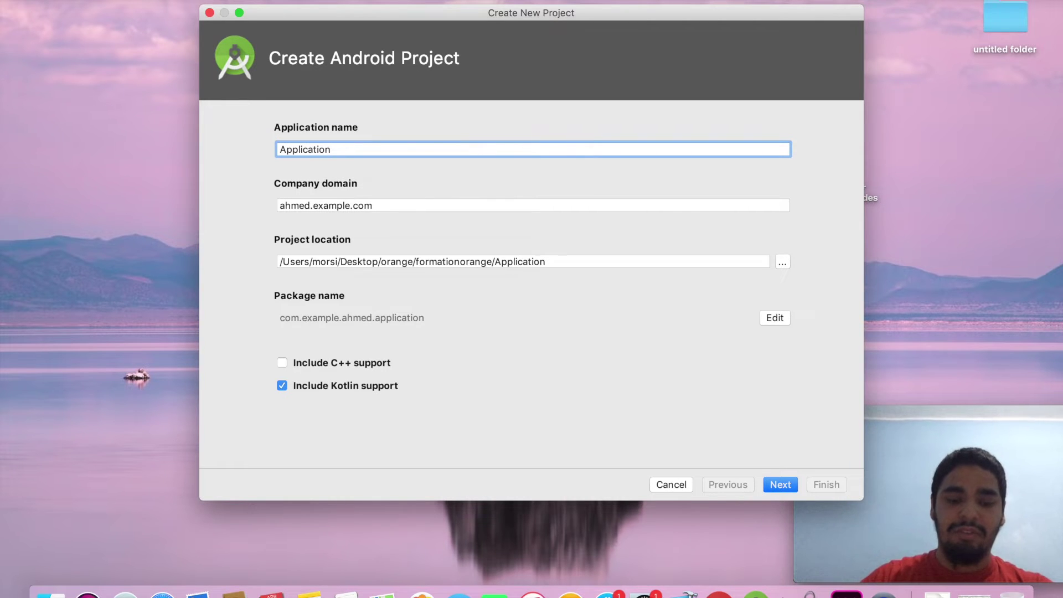
type("first")
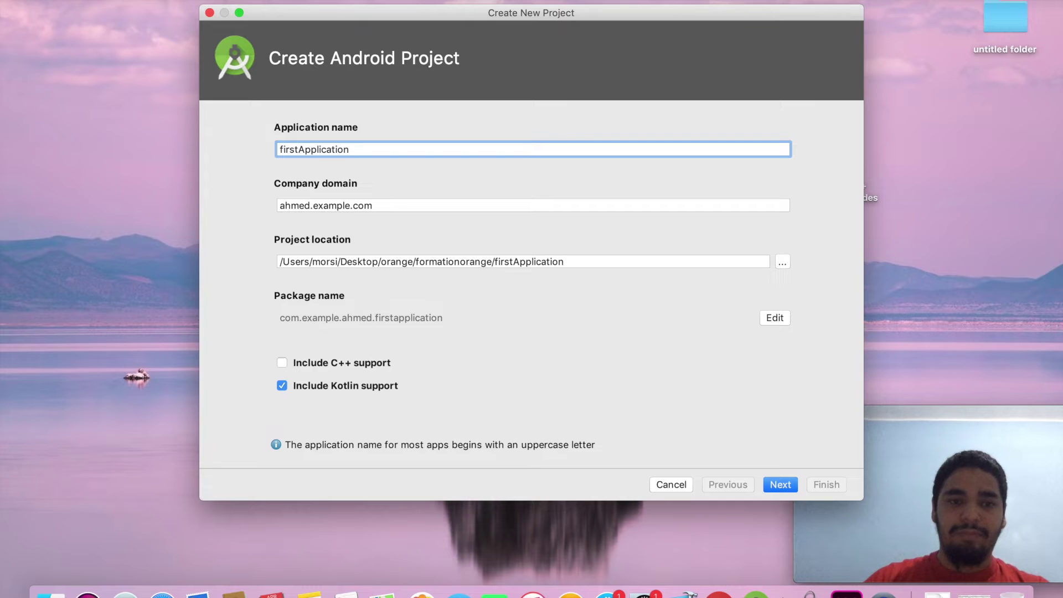
- Examine the application name and company domain that make up the project's package name
left_click(293, 206)
left_click_drag(291, 206, 341, 210)
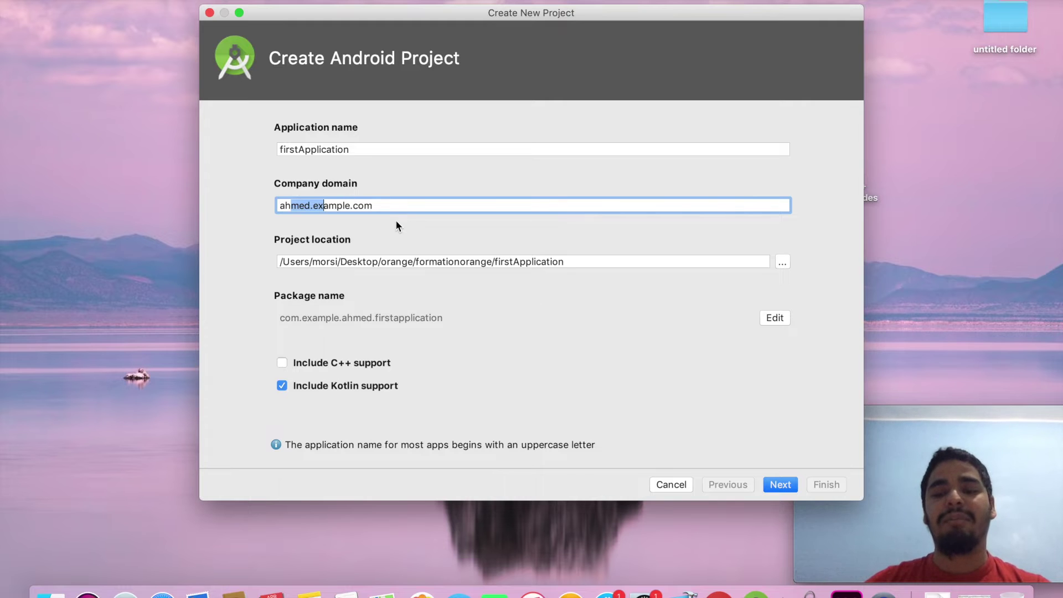
left_click_drag(543, 21, 467, 6)
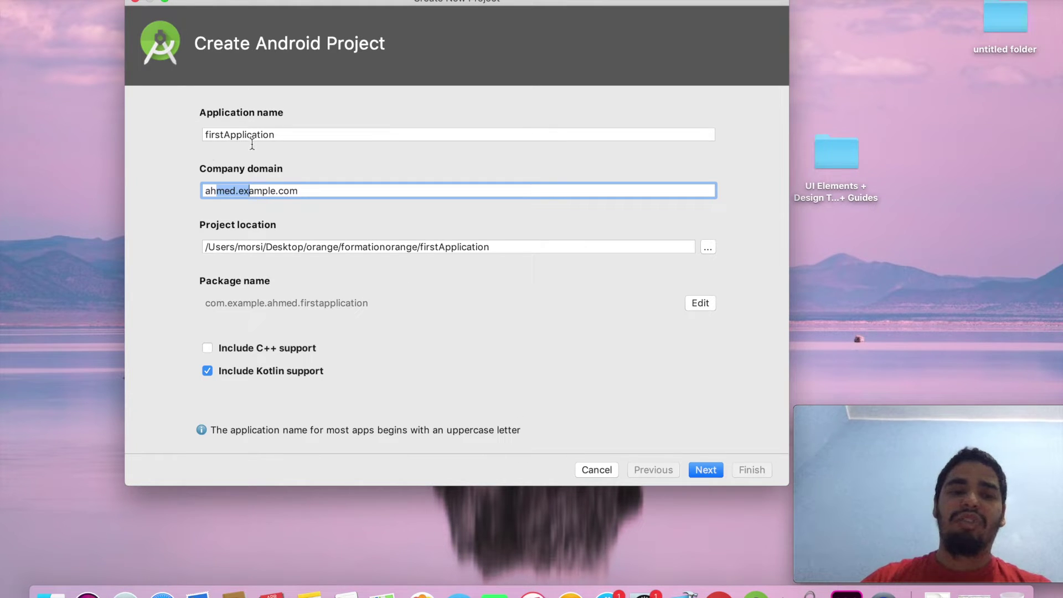
double_click(225, 135)
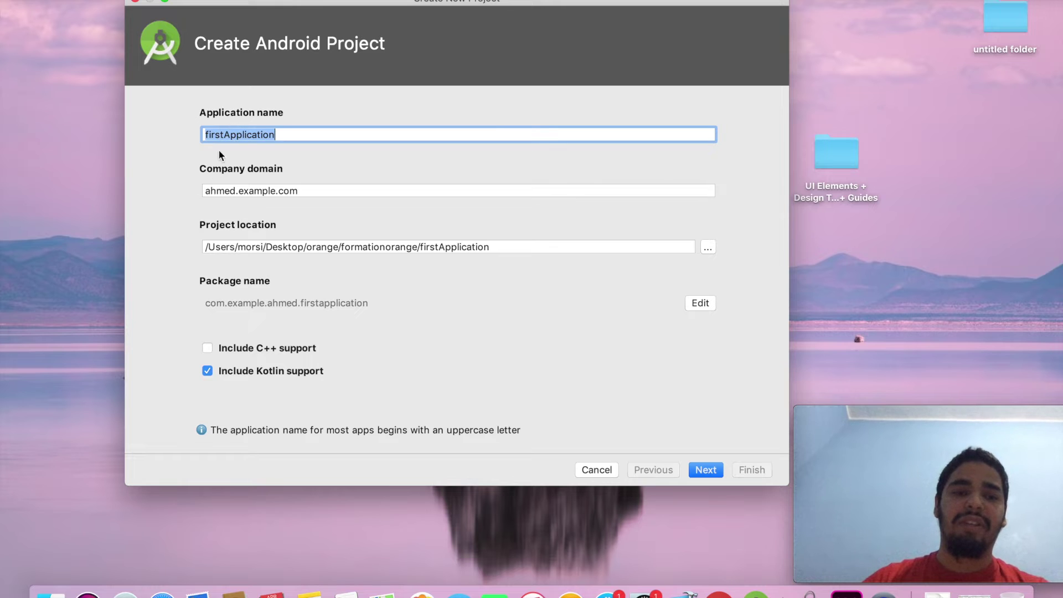
double_click(222, 192)
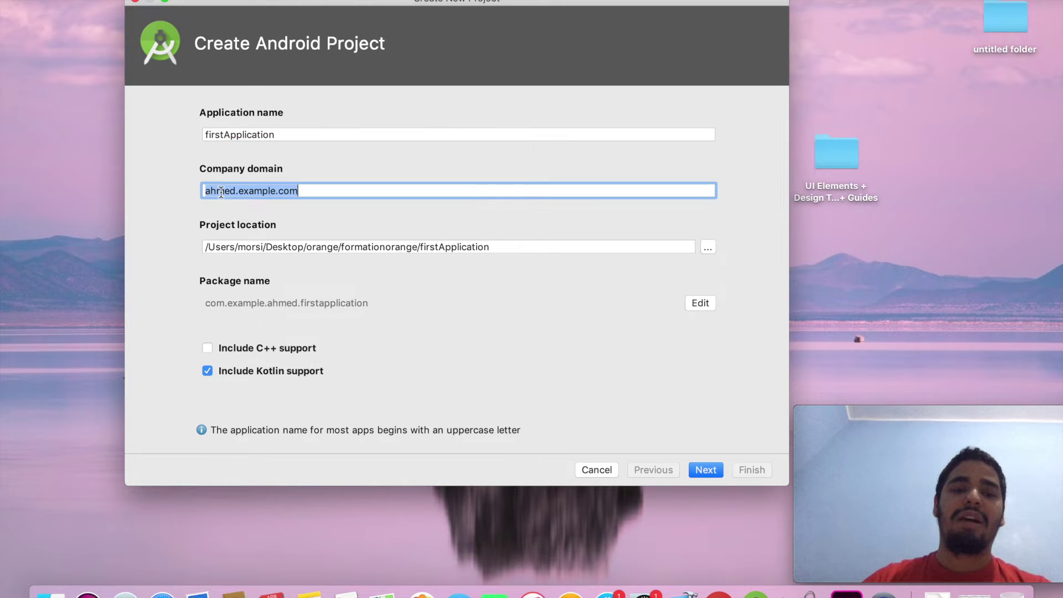
- Remove the ".example" part from the company domain and open the package name for editing
double_click(255, 191)
left_click(270, 193)
left_click(277, 192)
key("BackSpace")
key("BackSpace")
key("BackSpace")
key("BackSpace")
key("BackSpace")
key("BackSpace")
key("BackSpace")
key("BackSpace")
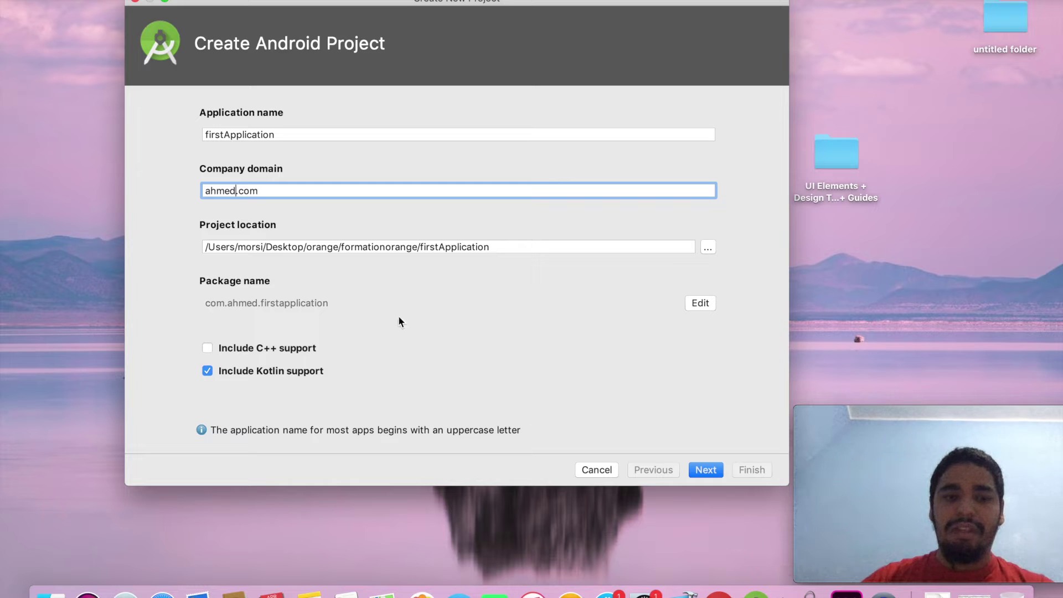
left_click(702, 306)
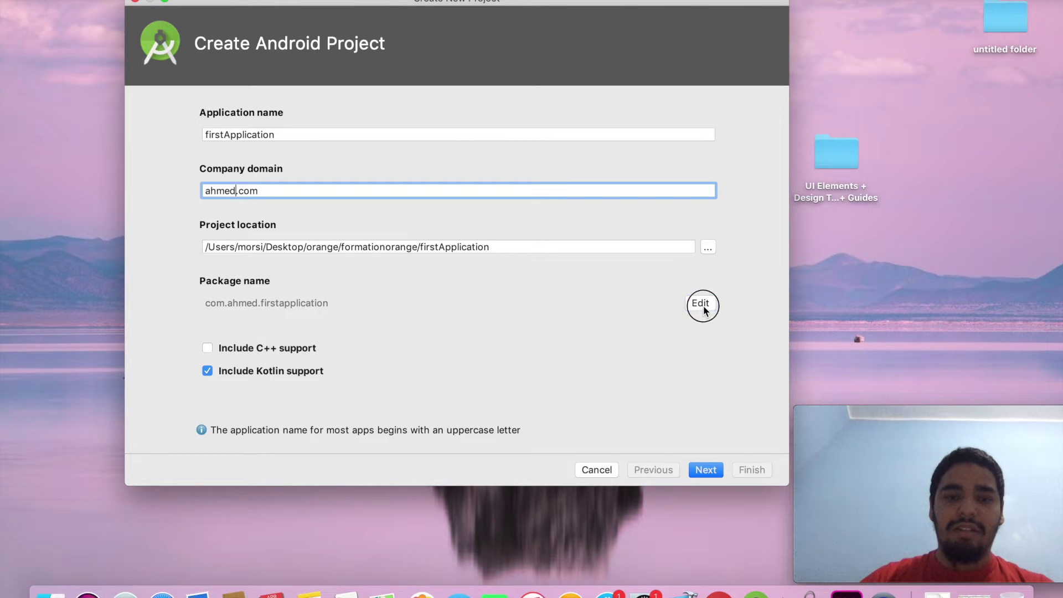
key("super+a")
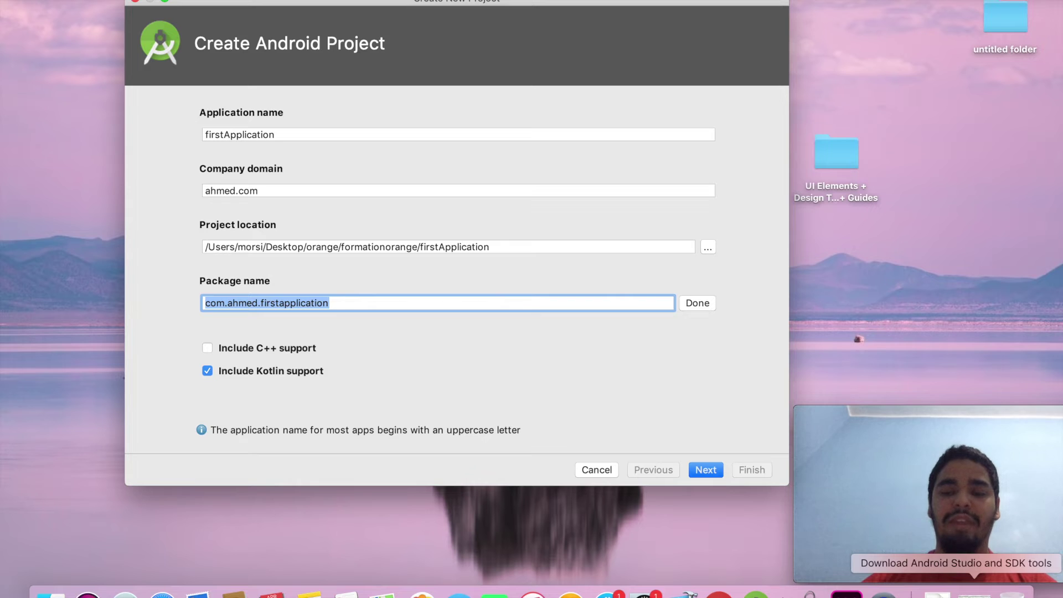
- Switch to Safari and open play.google.com in a new tab
left_click(975, 591)
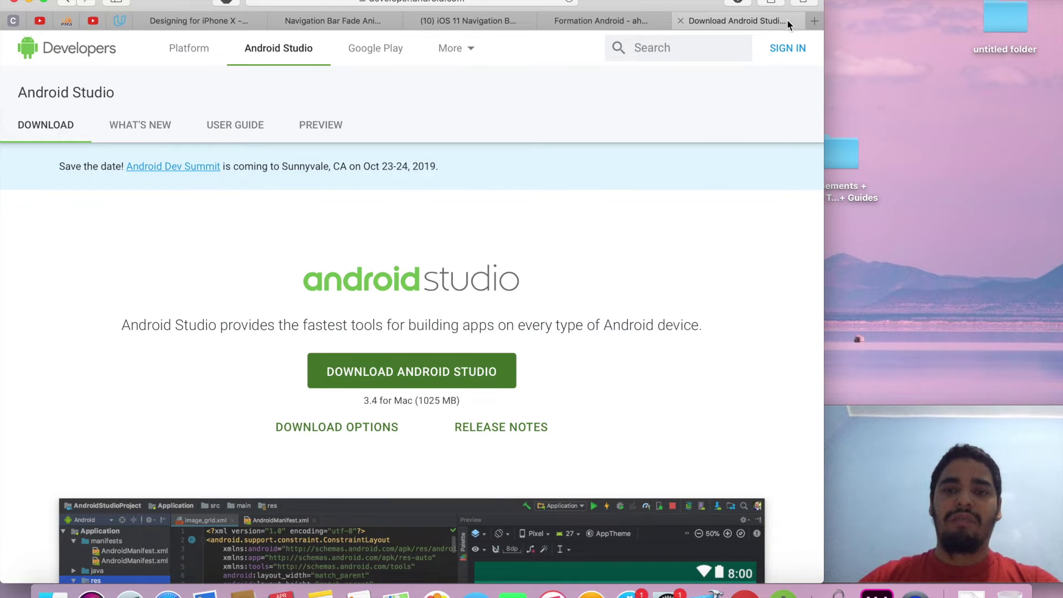
left_click(812, 21)
type("play.google.com")
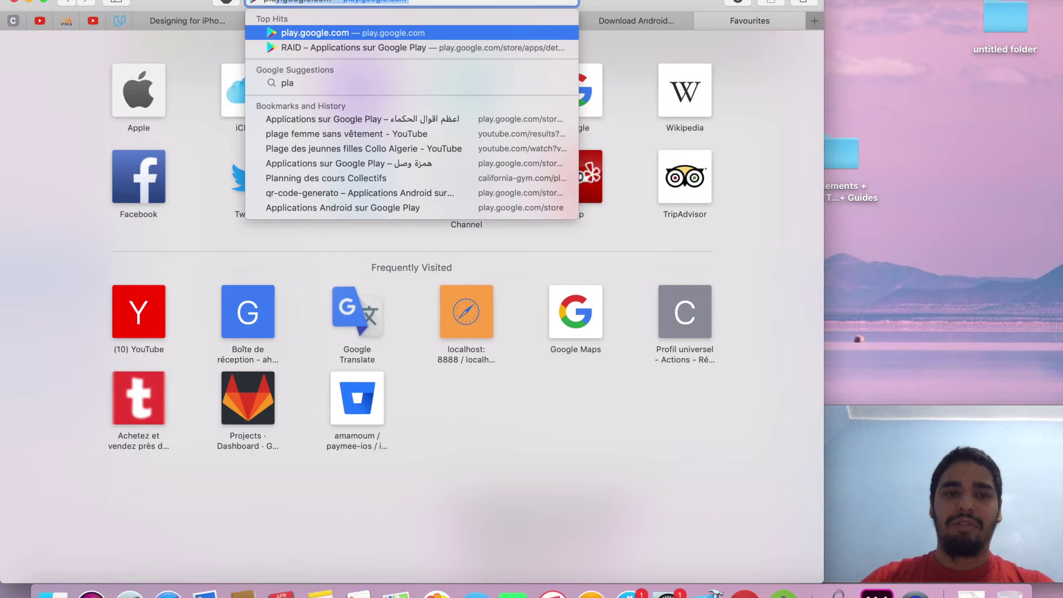
key("Return")
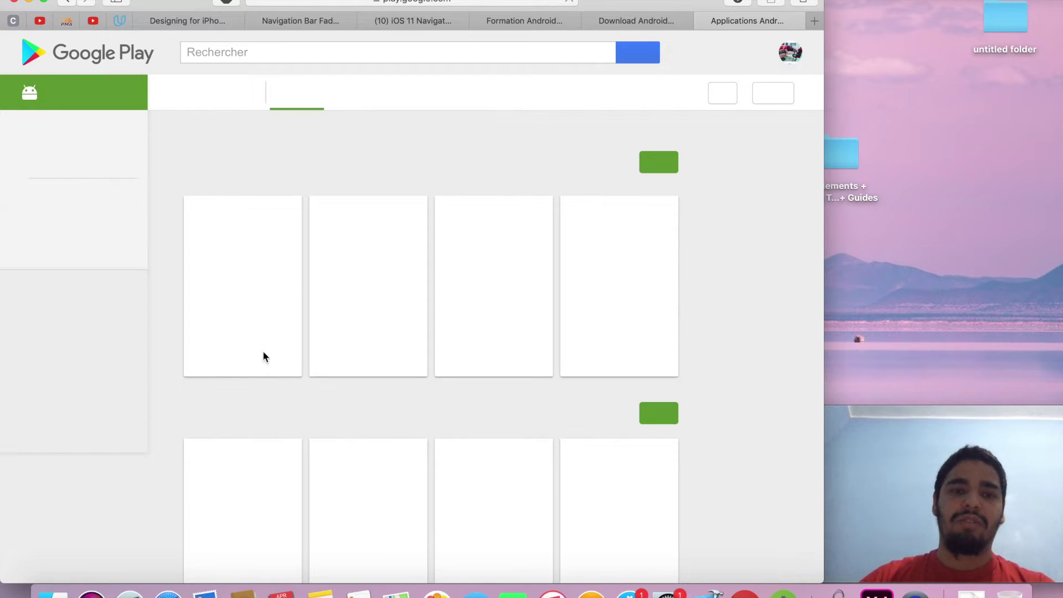
- Open the WhatsApp Messenger page from the installed apps on Google Play
scroll(391, 377, "down", 2)
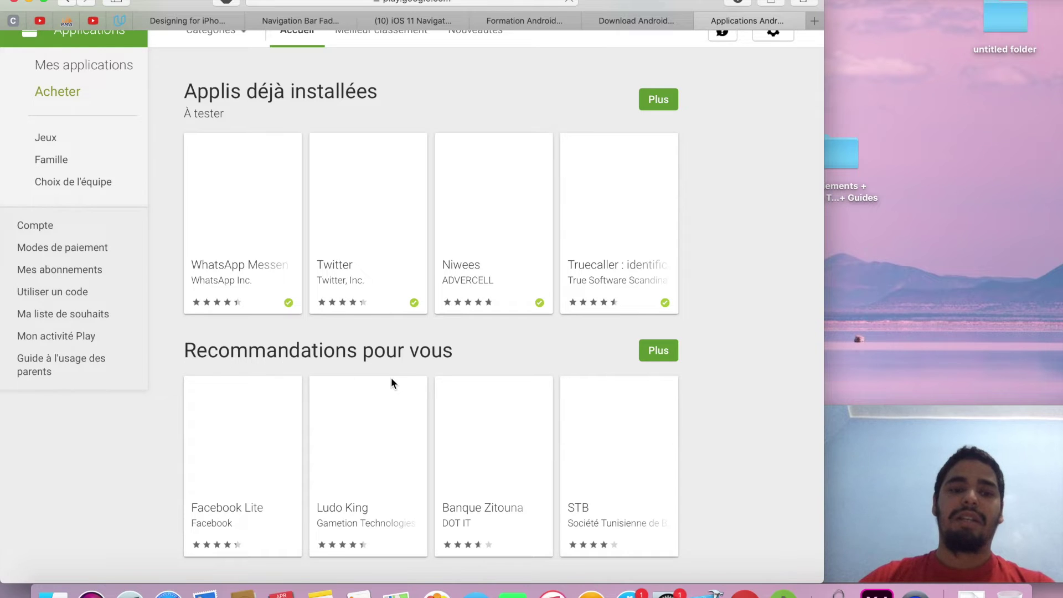
scroll(238, 241, "up", 2)
left_click(236, 291)
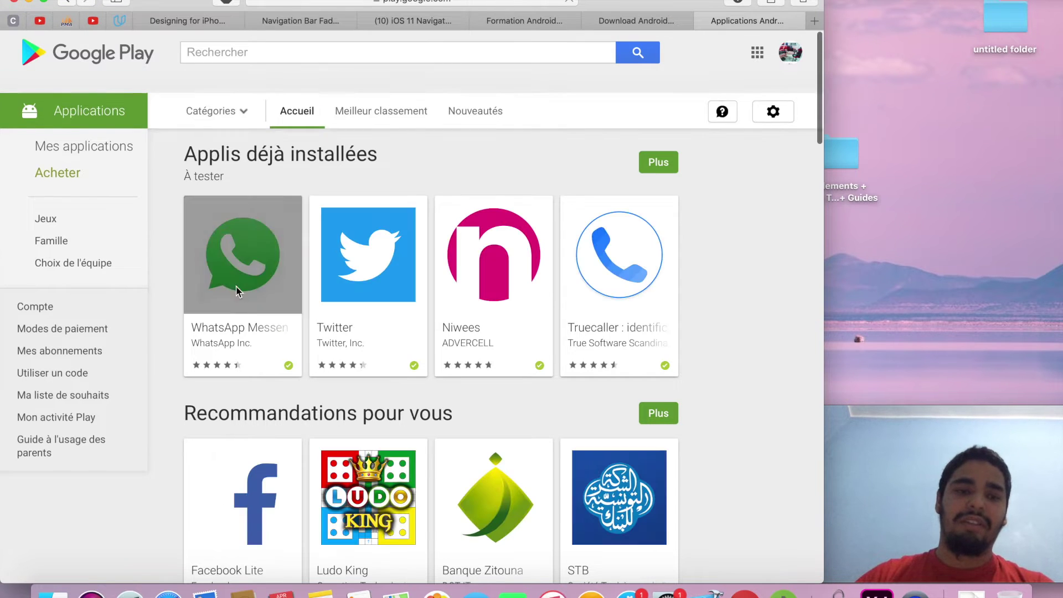
left_click(253, 268)
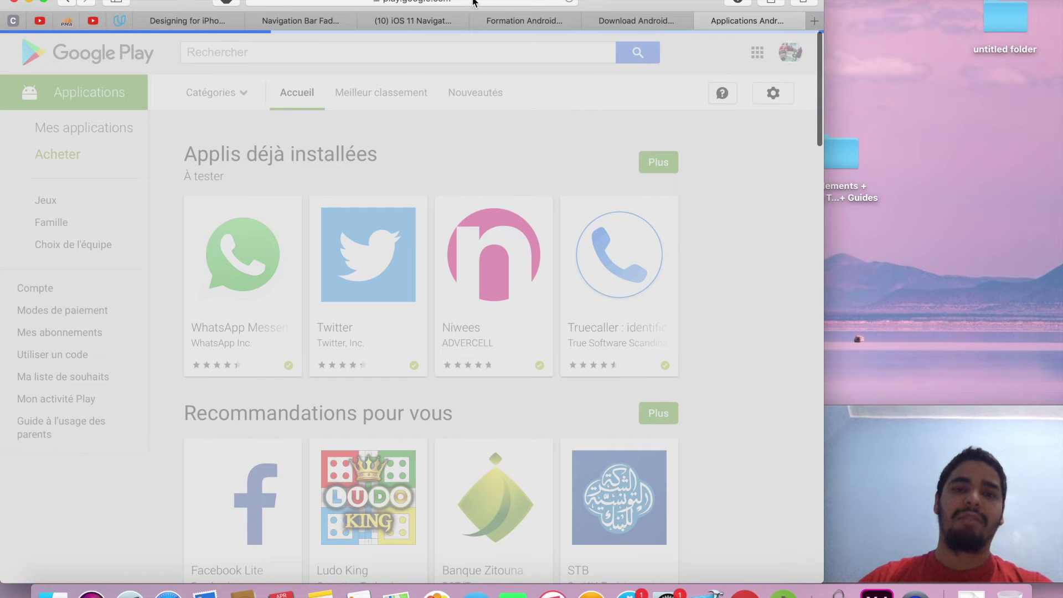
- Examine the app ID in the WhatsApp page address and load the address with the new project's package name instead
left_click(491, 4)
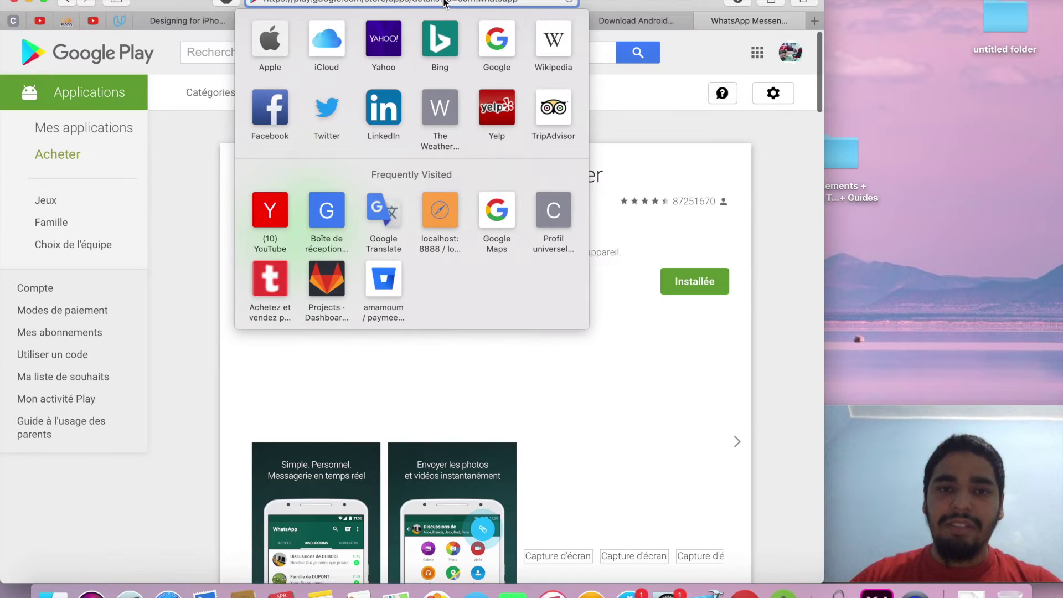
left_click_drag(444, 1, 459, 2)
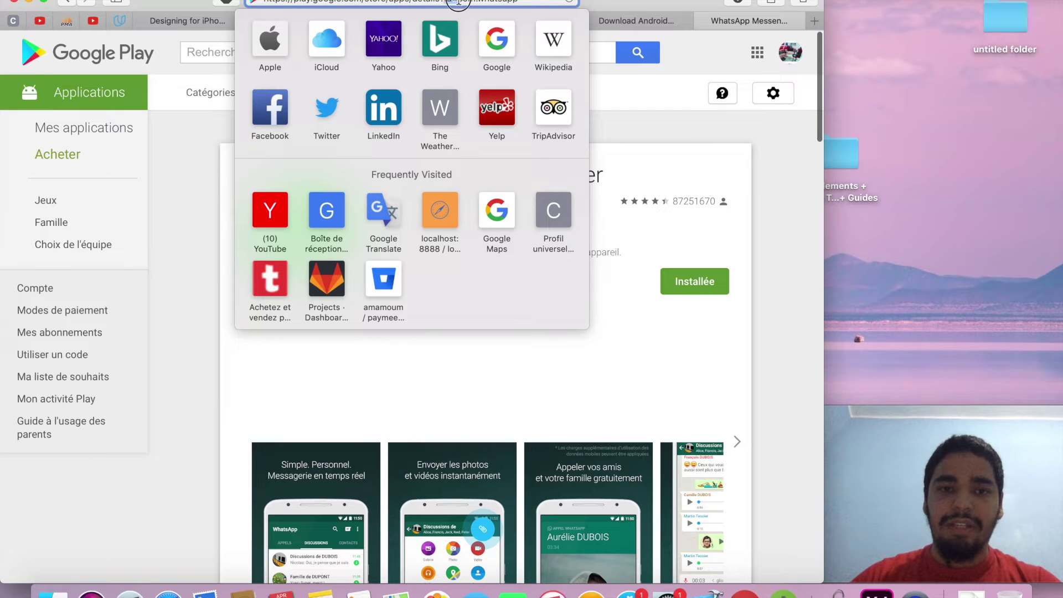
left_click(522, 2)
left_click_drag(534, 3, 458, 3)
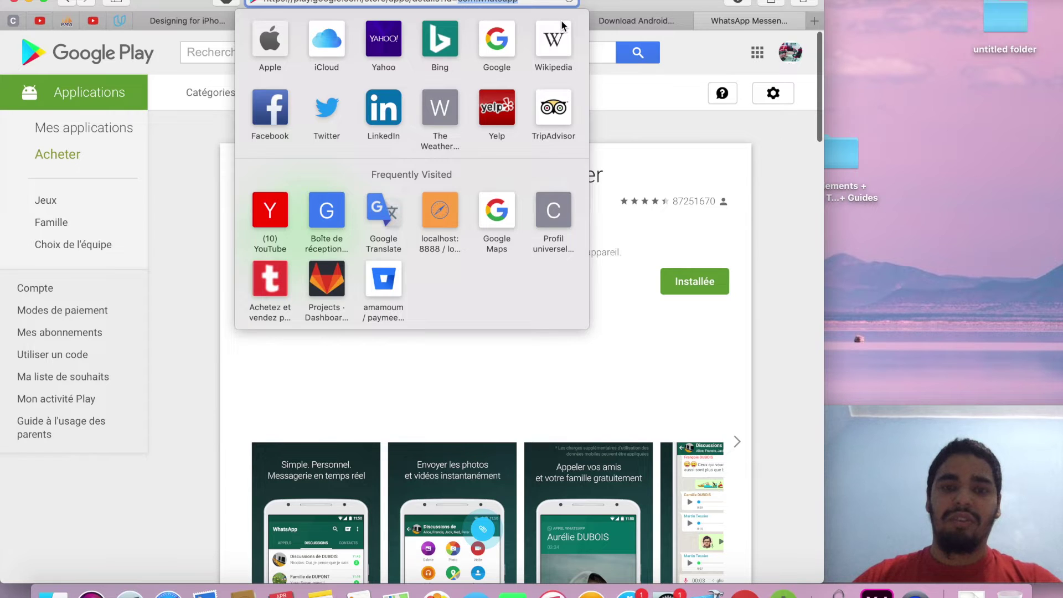
type("com.amamoum.firstapplication")
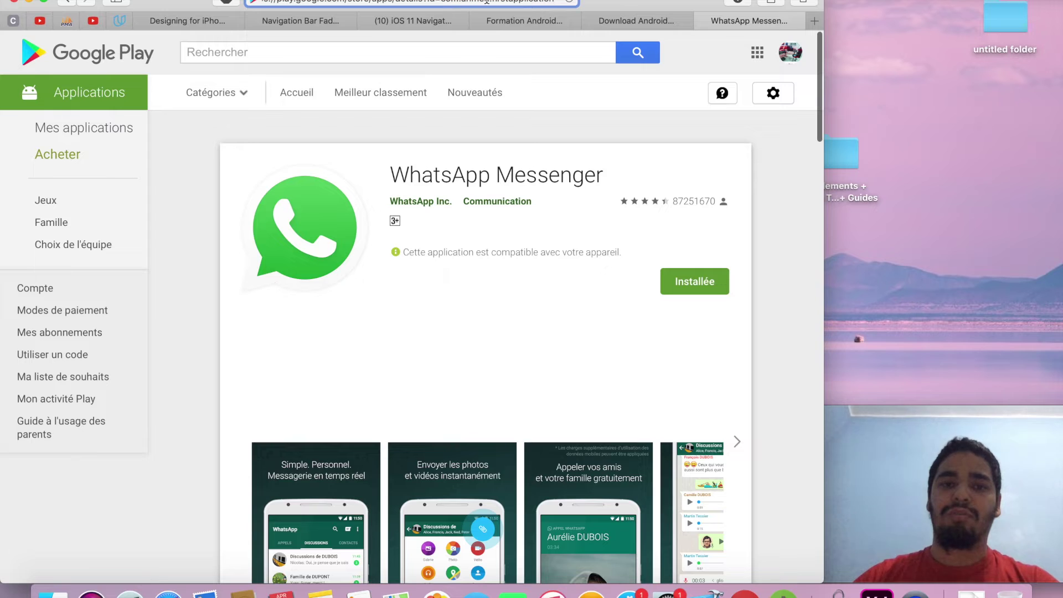
key("Return")
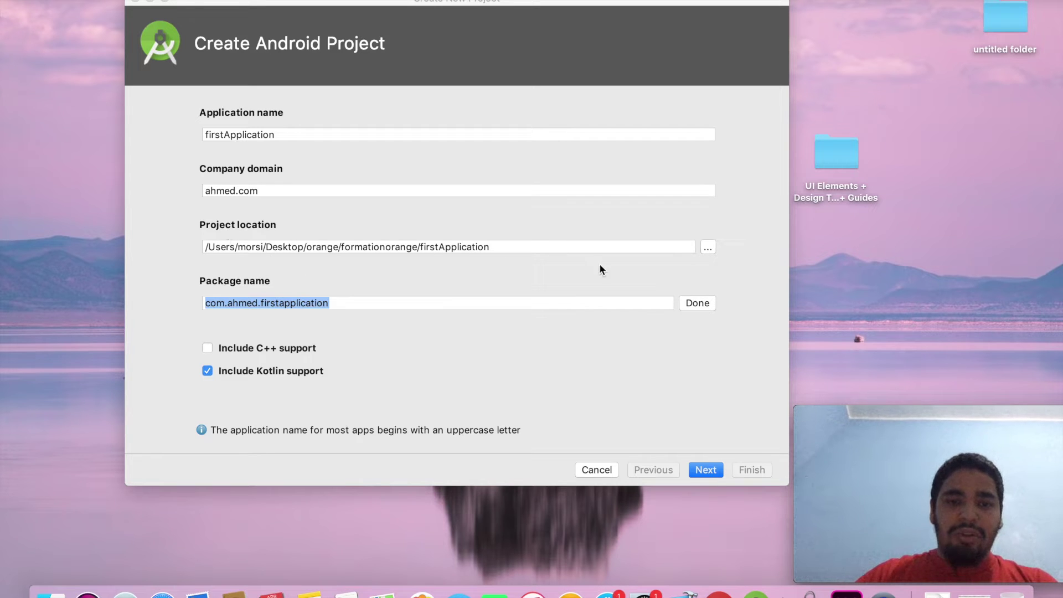
- Set the project location to the Desktop folder and close the folder browser
left_click(707, 248)
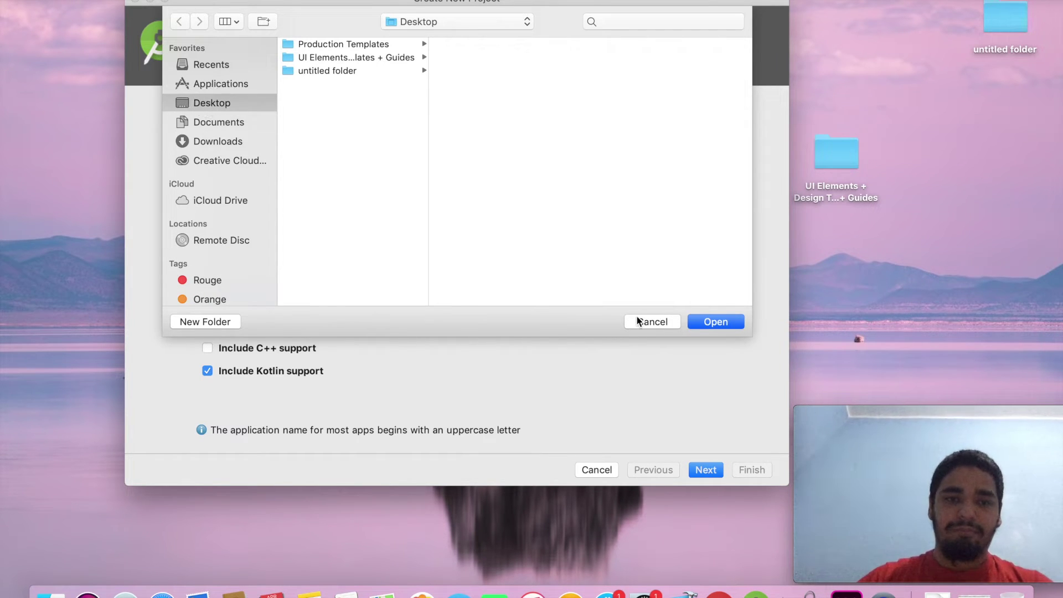
left_click(714, 321)
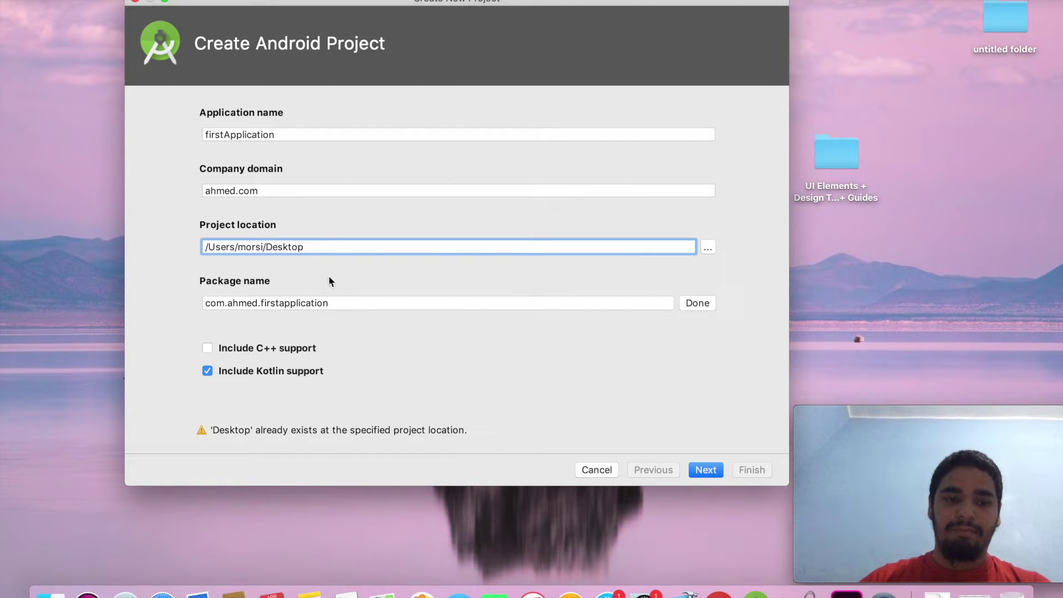
left_click(707, 247)
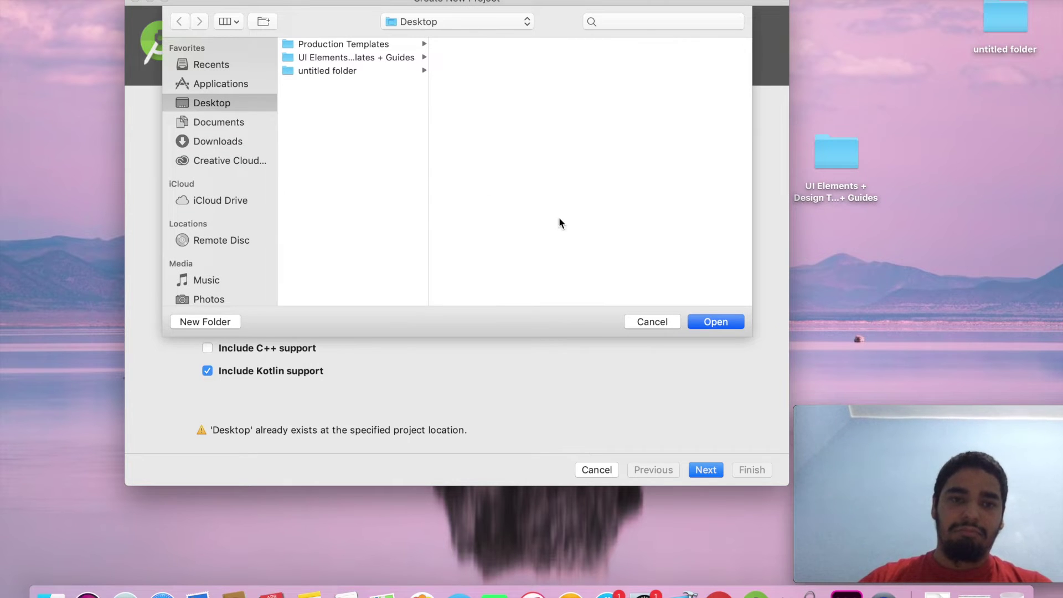
left_click(652, 322)
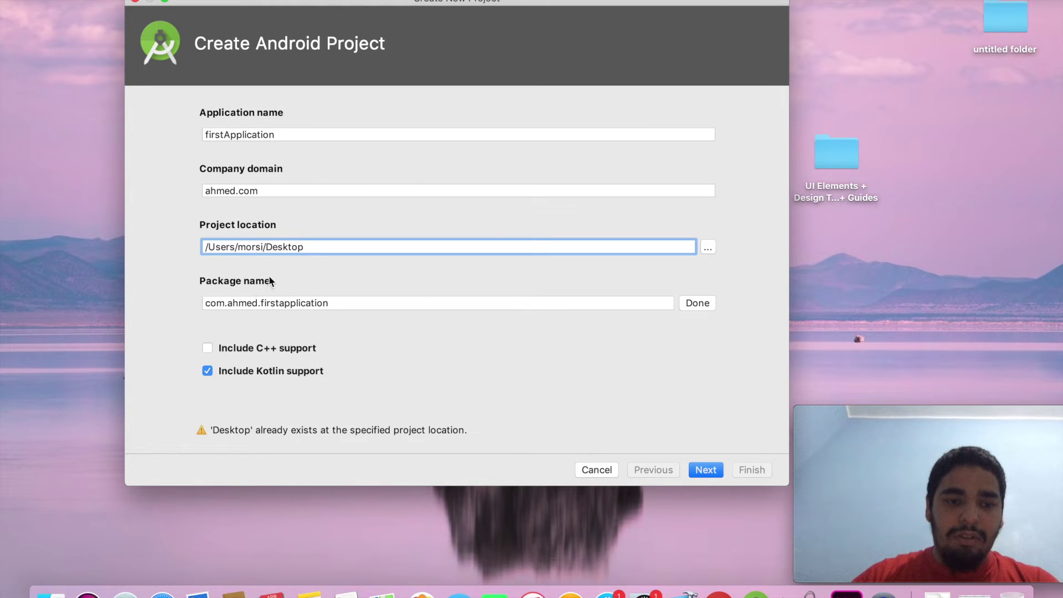
- Turn off Kotlin support, leave C++ support off, and continue to the target device settings
left_click(208, 348)
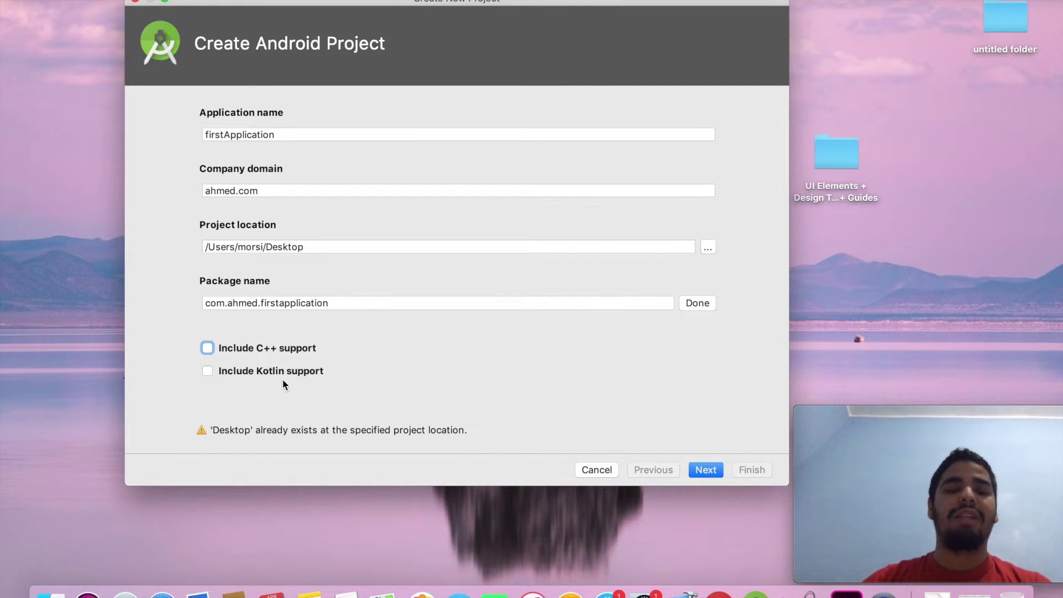
left_click(207, 349)
left_click(207, 370)
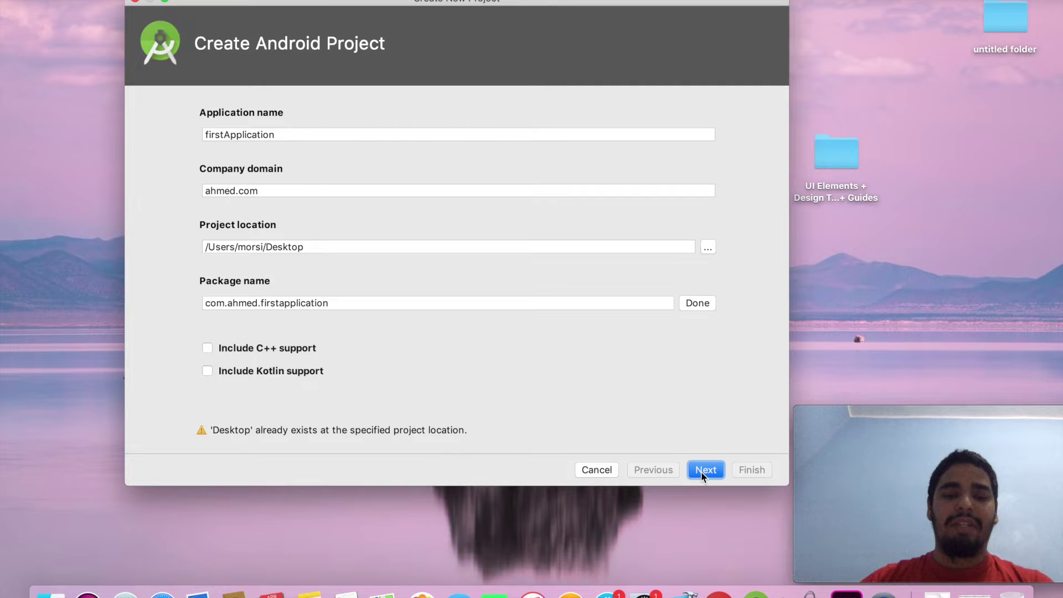
left_click(701, 472)
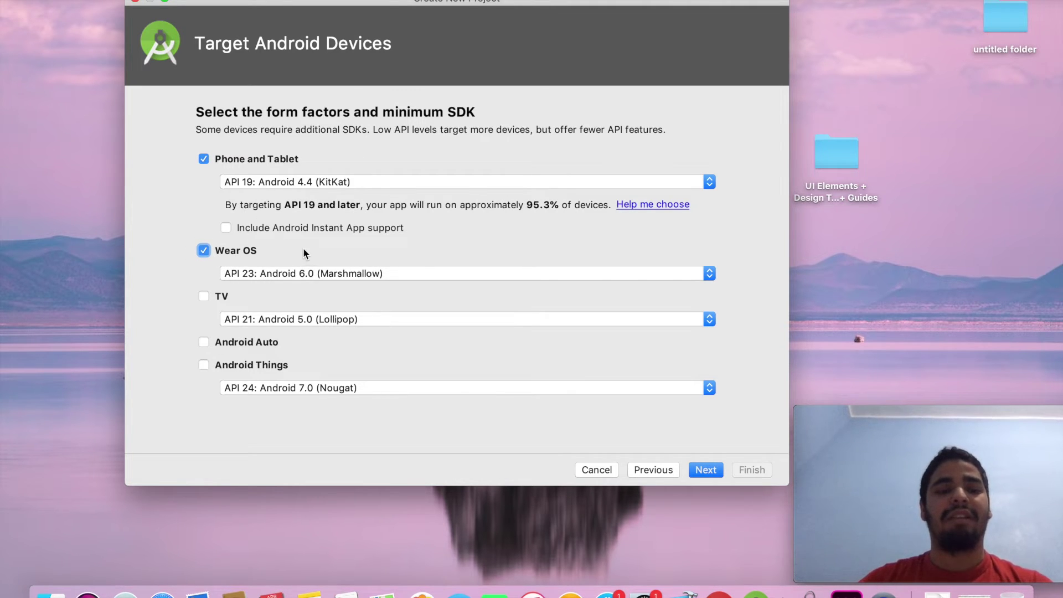
- Try the TV and Android Auto form factors alongside Wear OS, and clear all three again
left_click(203, 297)
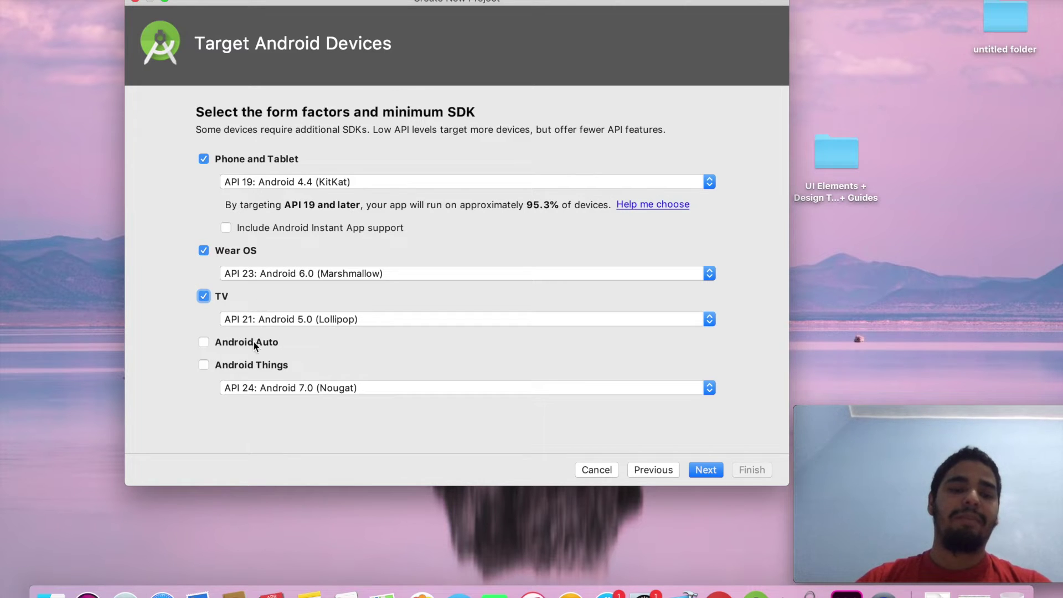
left_click(205, 344)
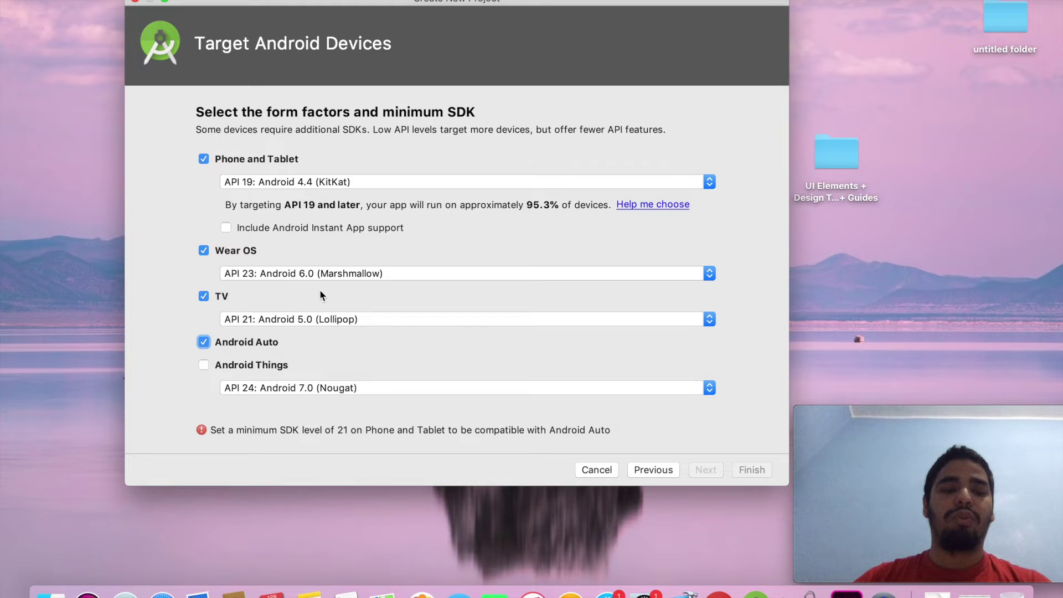
left_click(204, 344)
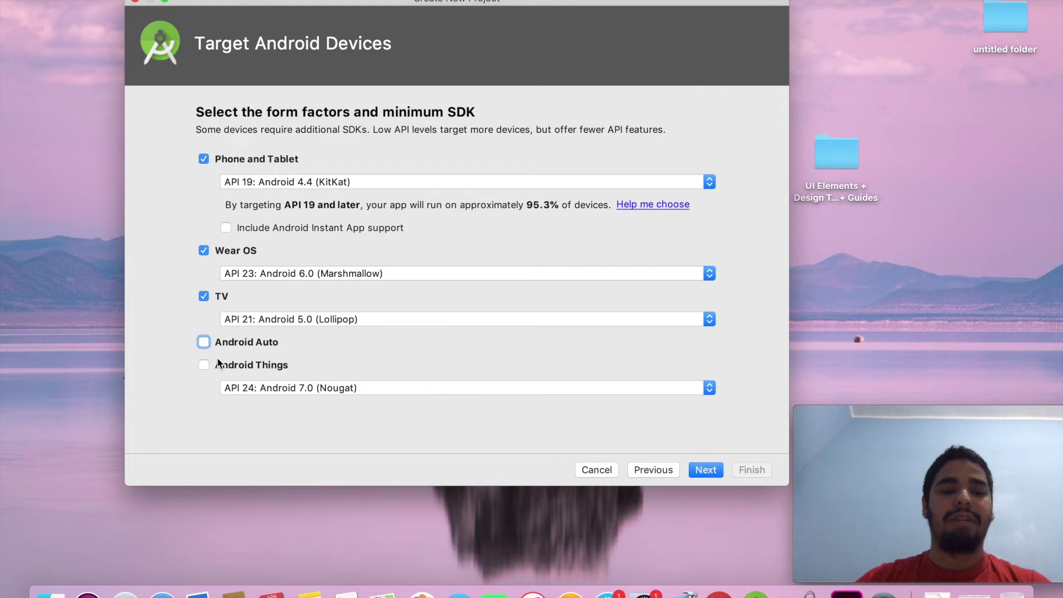
left_click(203, 297)
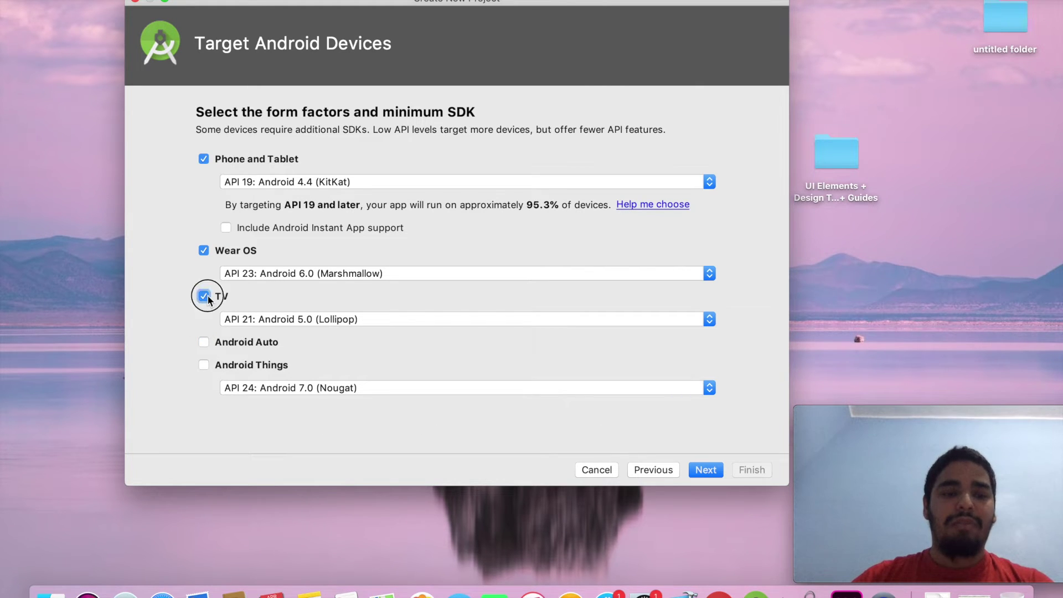
left_click(204, 250)
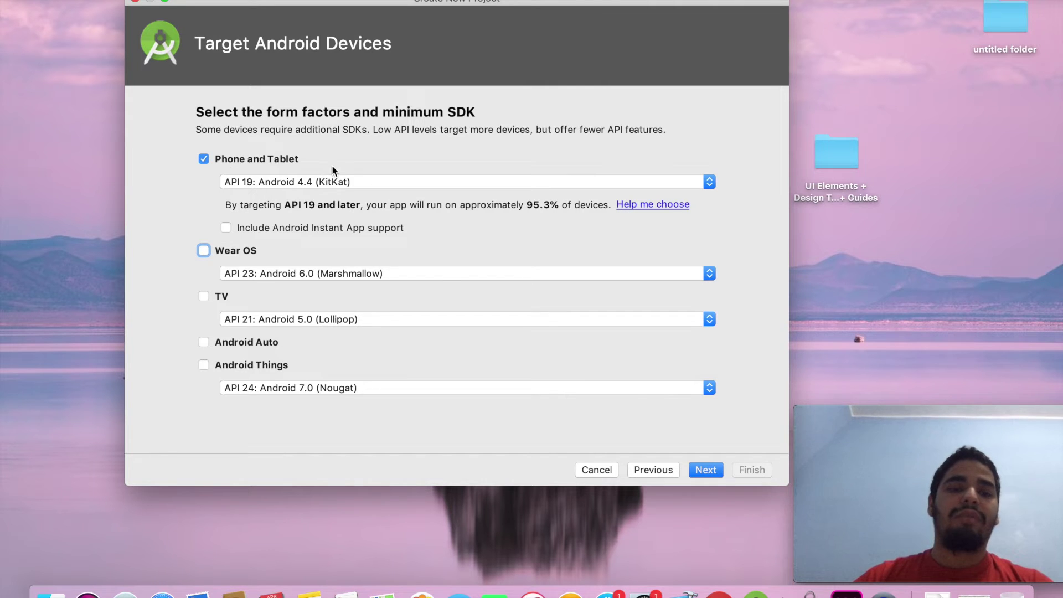
- Set the Phone and Tablet minimum SDK to API 21: Android 5.0 (Lollipop)
left_click(343, 183)
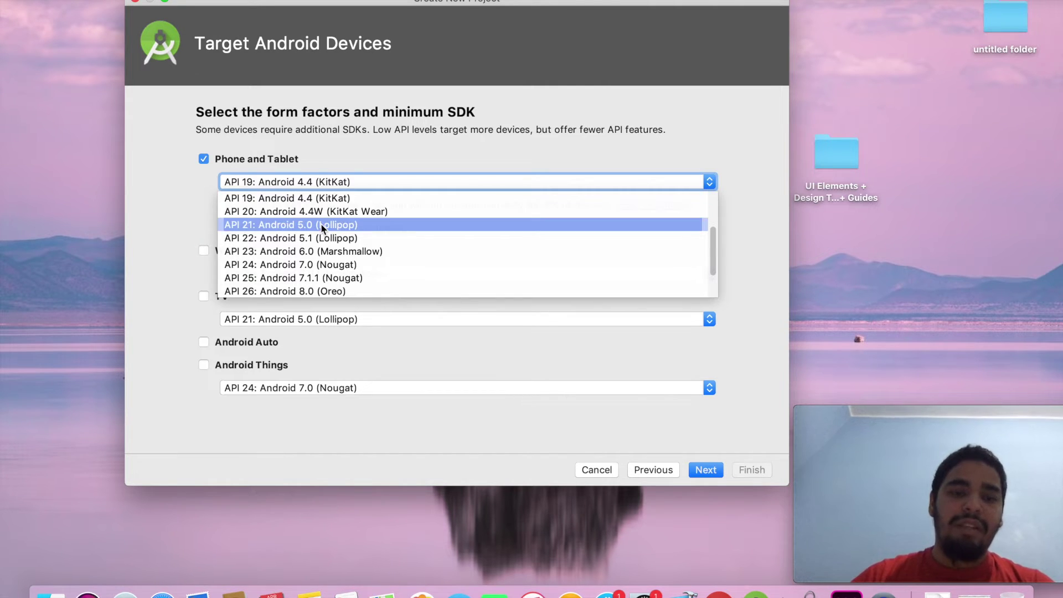
scroll(321, 226, "up", 2)
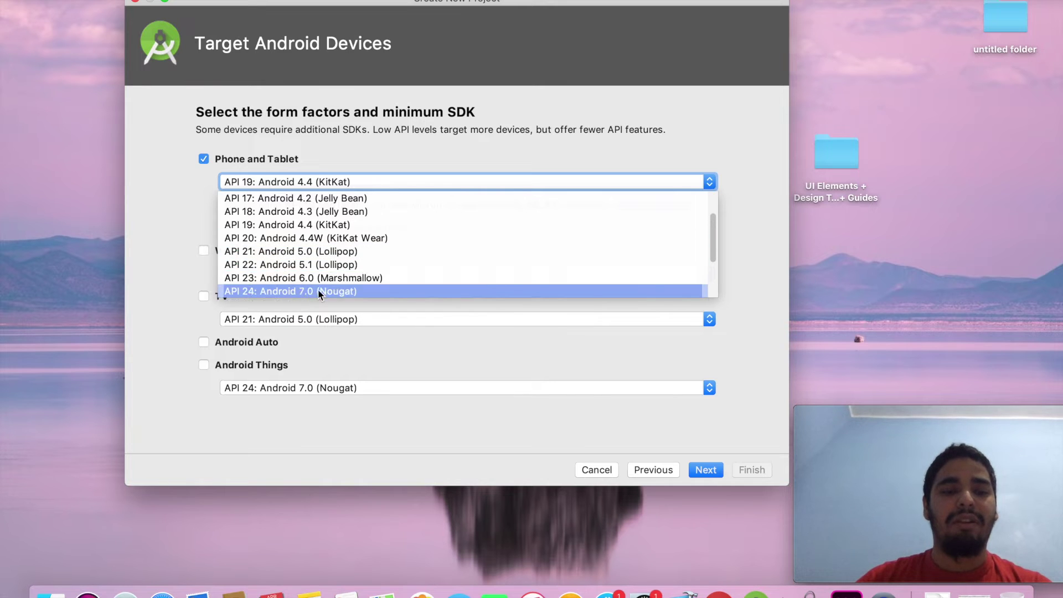
left_click(322, 253)
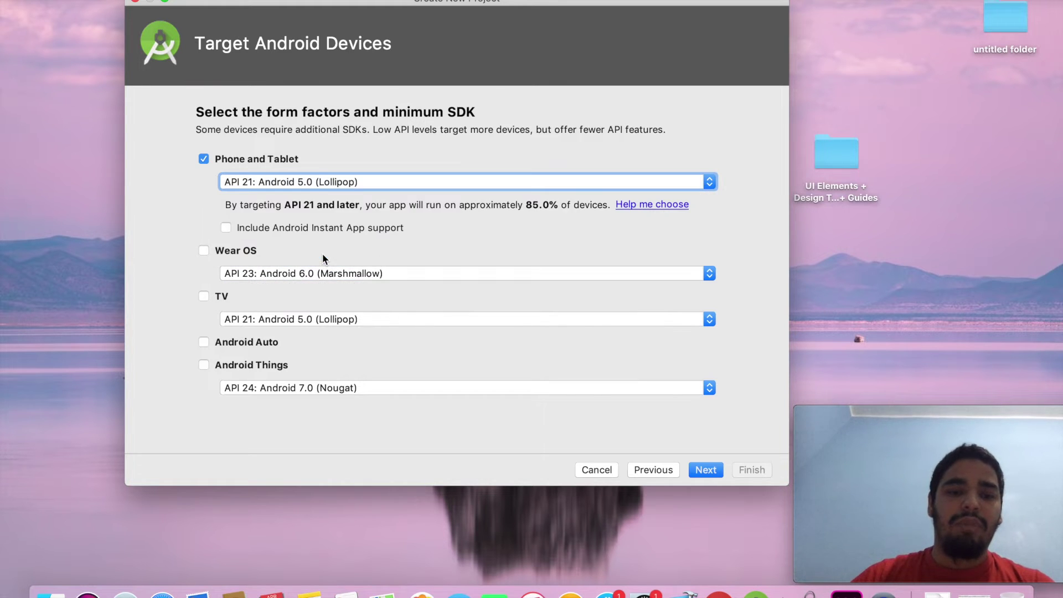
- Examine the newer API levels on offer and the distribution chart of Android platform versions
left_click(342, 186)
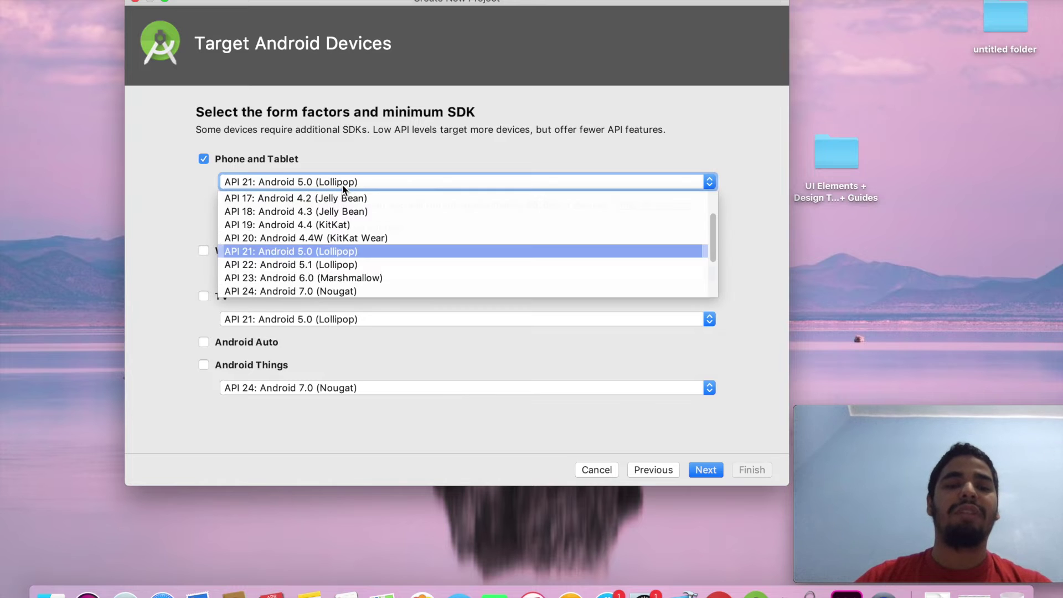
scroll(336, 229, "down", 3)
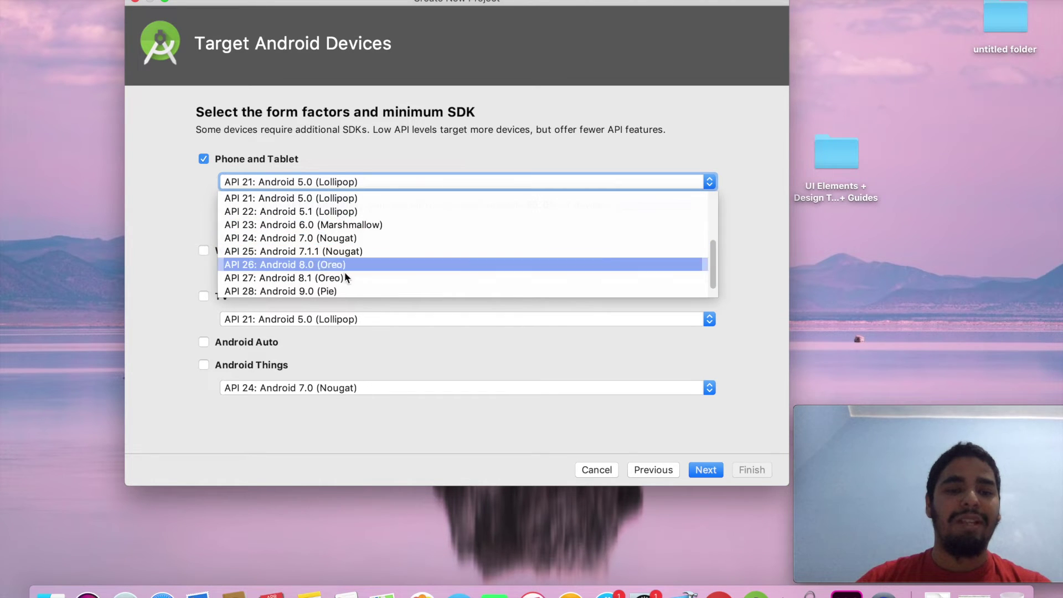
left_click(389, 174)
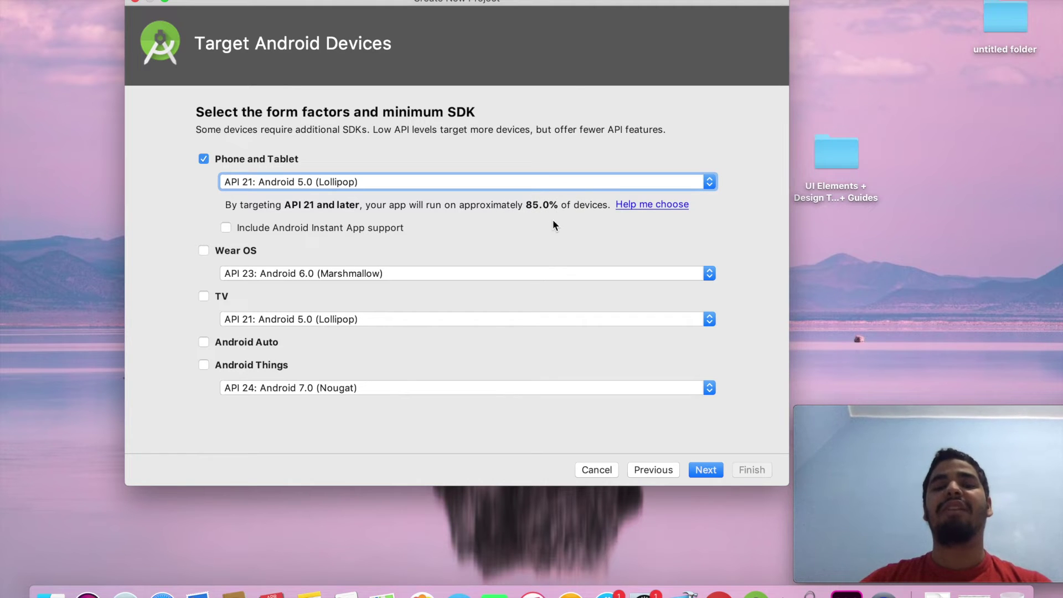
left_click(635, 206)
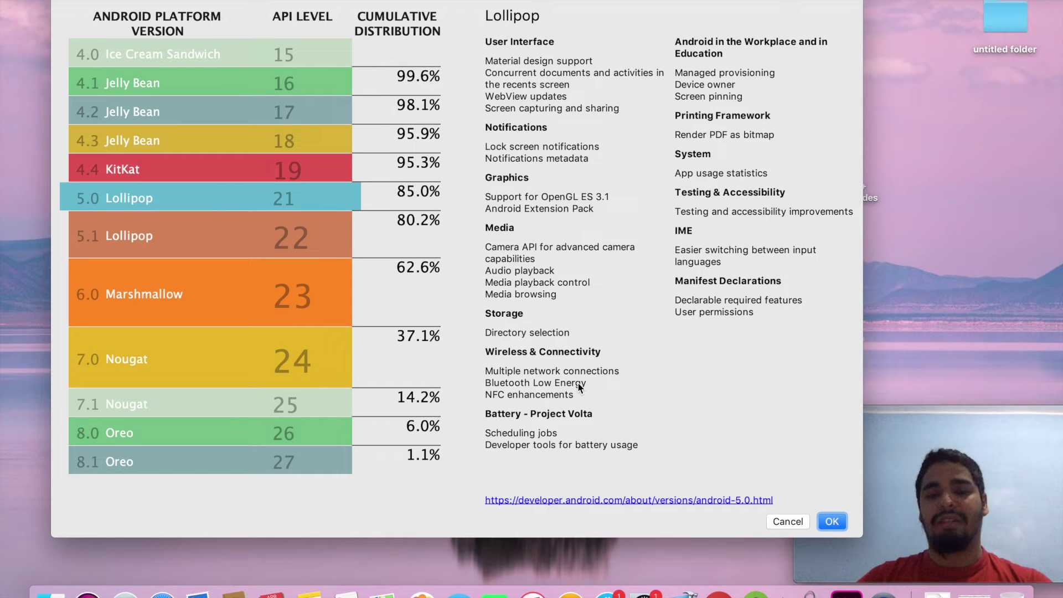
left_click(787, 521)
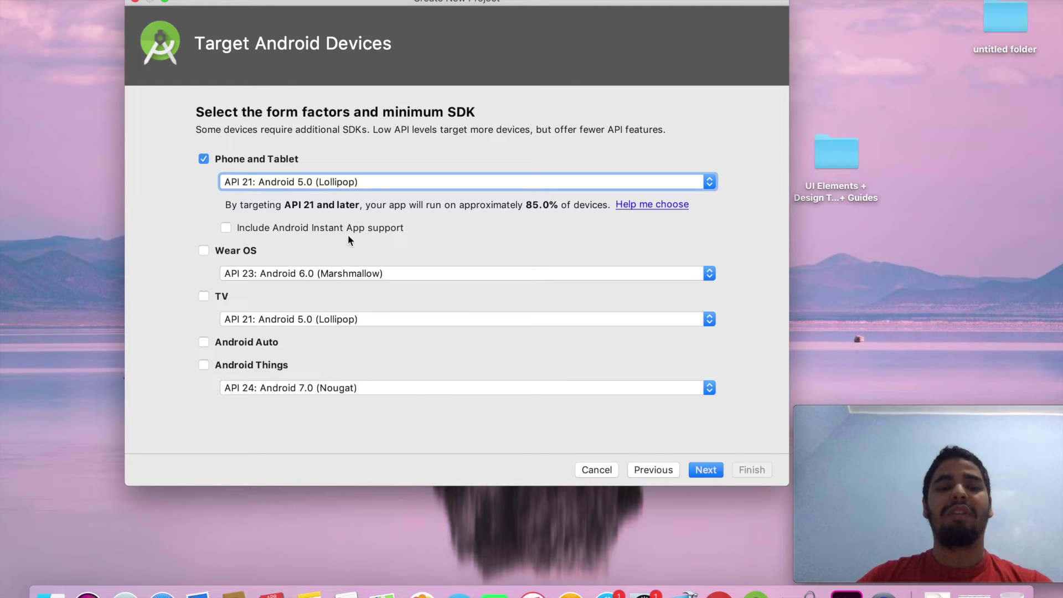
- Try Android Instant App support, leave it off, and continue to the activity templates
left_click(226, 228)
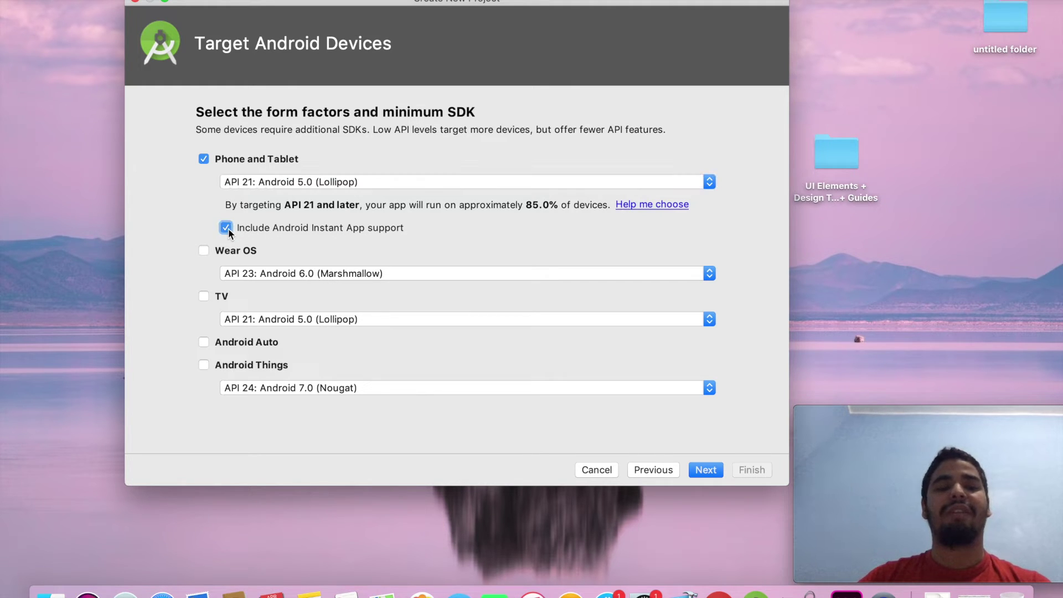
left_click(227, 227)
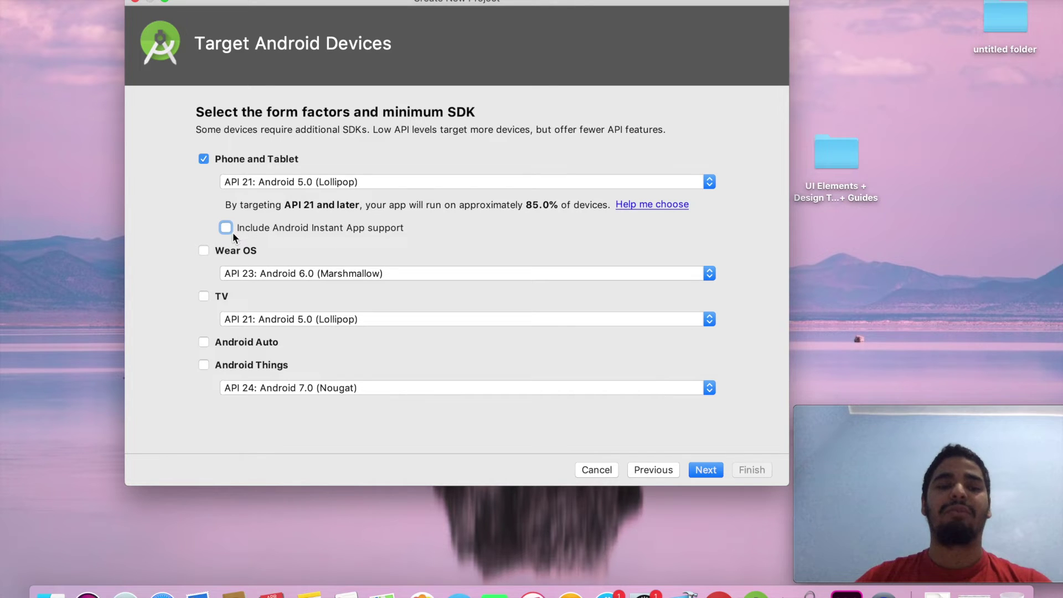
left_click(706, 470)
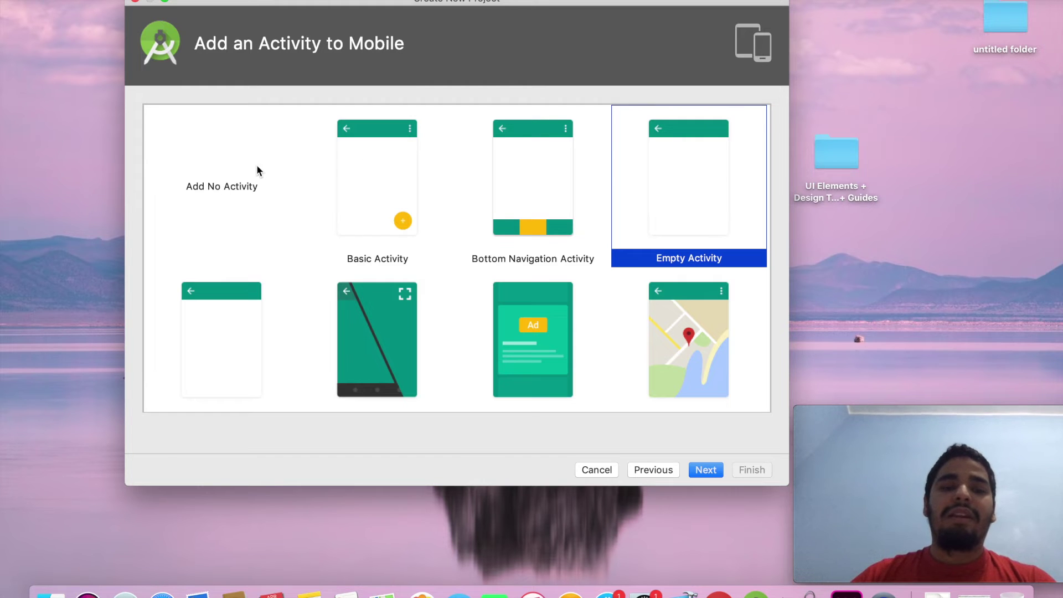
- Examine the activity templates, including Bottom Navigation Activity, Add No Activity, Empty Activity and Basic Activity
left_click(541, 187)
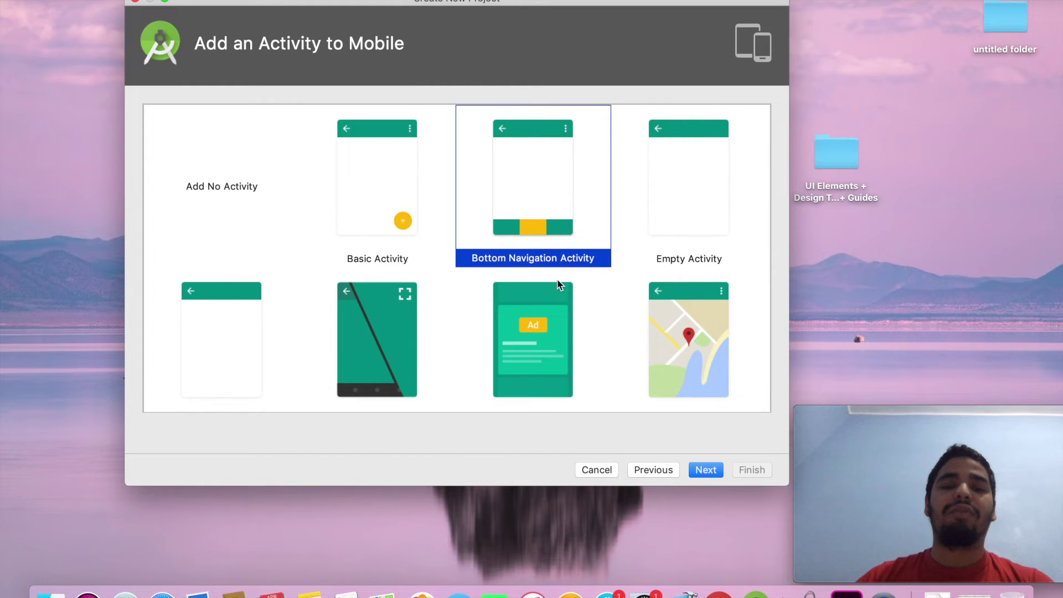
scroll(527, 341, "down", 2)
scroll(313, 282, "up", 2)
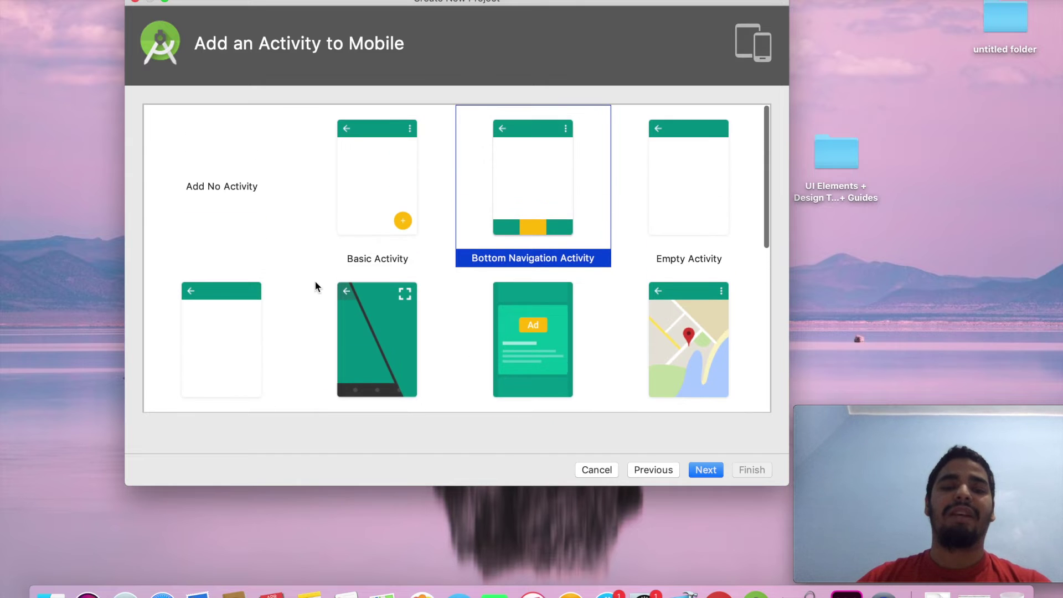
left_click(236, 189)
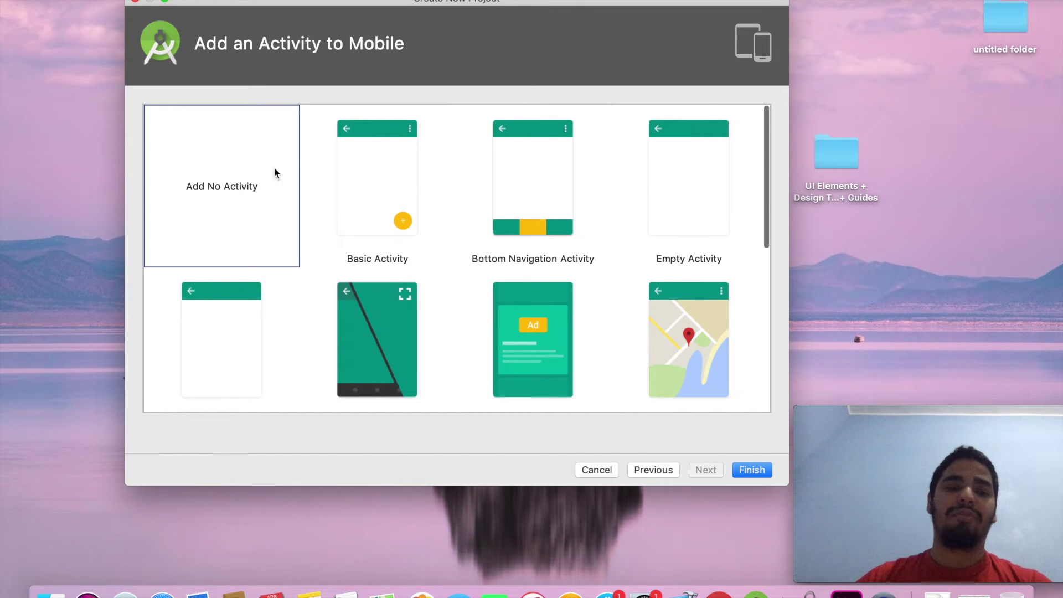
scroll(302, 223, "down", 2)
scroll(303, 224, "up", 2)
left_click(709, 210)
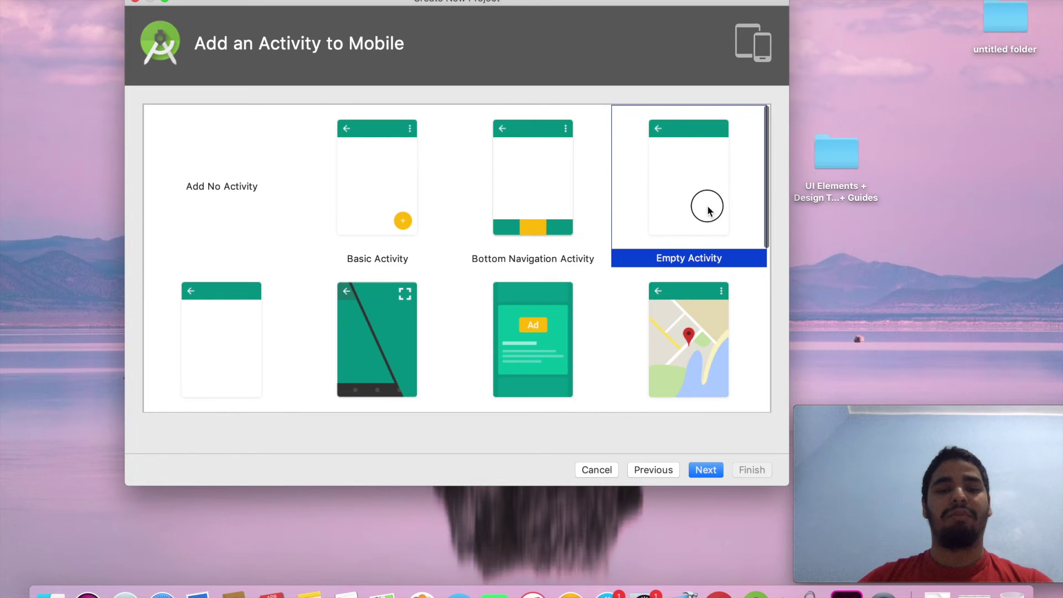
left_click(543, 184)
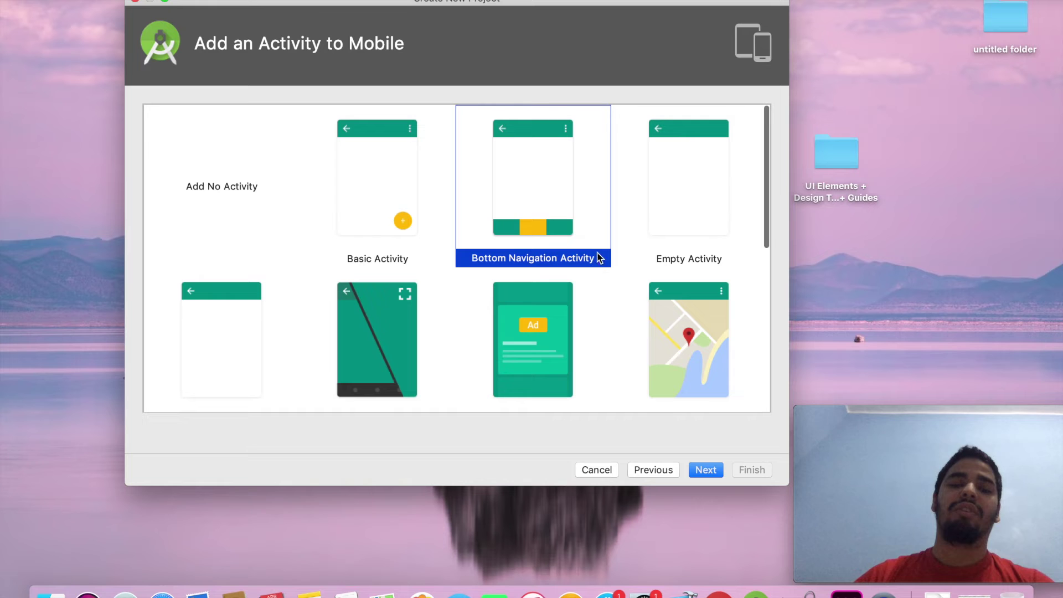
left_click(385, 209)
scroll(543, 268, "down", 3)
scroll(647, 219, "up", 3)
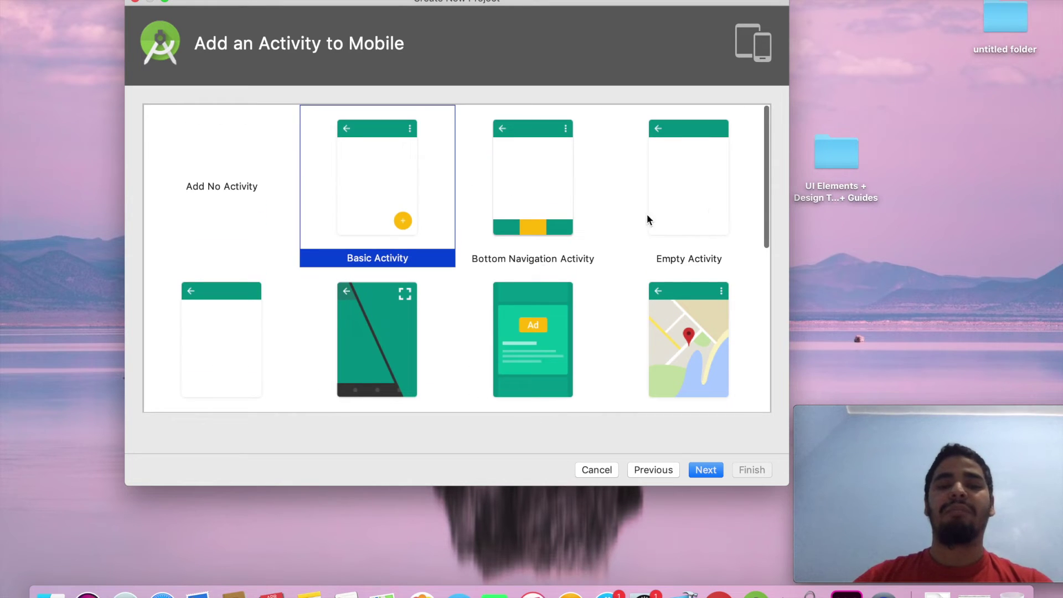
- Choose the Empty Activity template and continue to its configuration
left_click(683, 212)
scroll(586, 280, "down", 5)
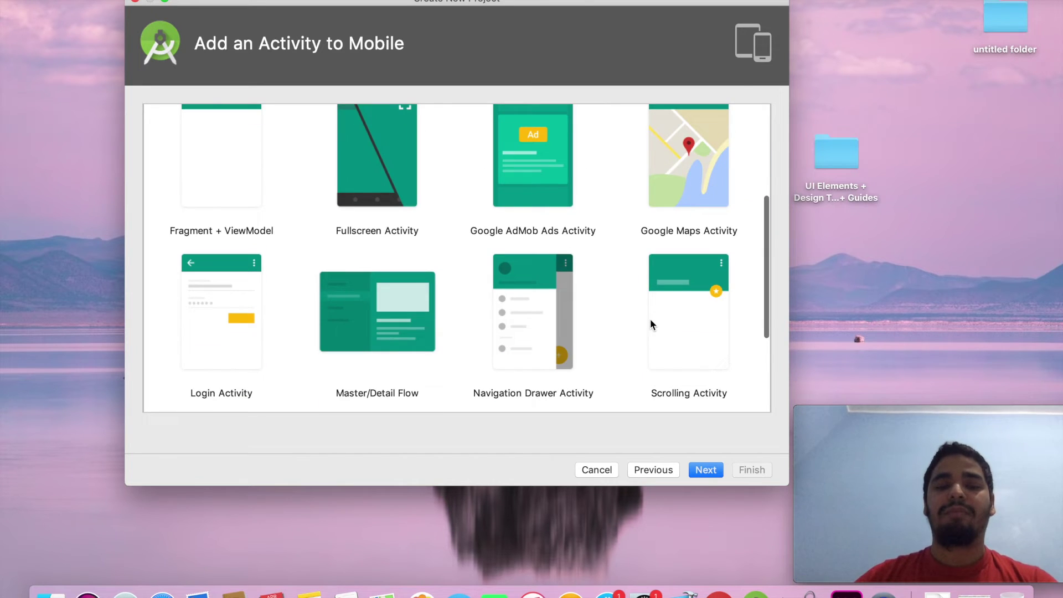
left_click(703, 470)
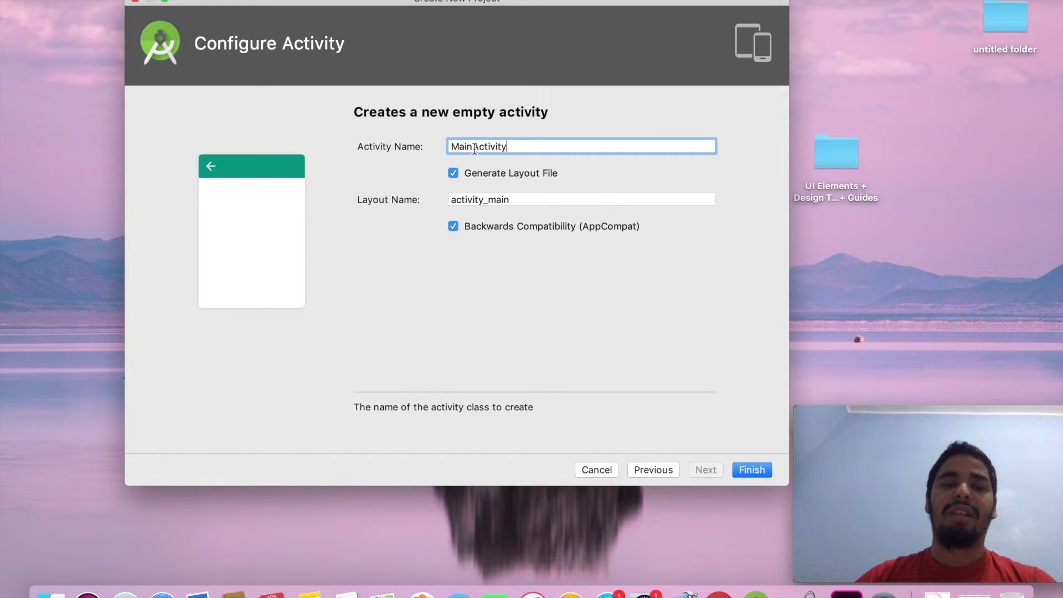
- Highlight parts of the activity name MainActivity and try switching layout file generation off and back on
double_click(526, 147)
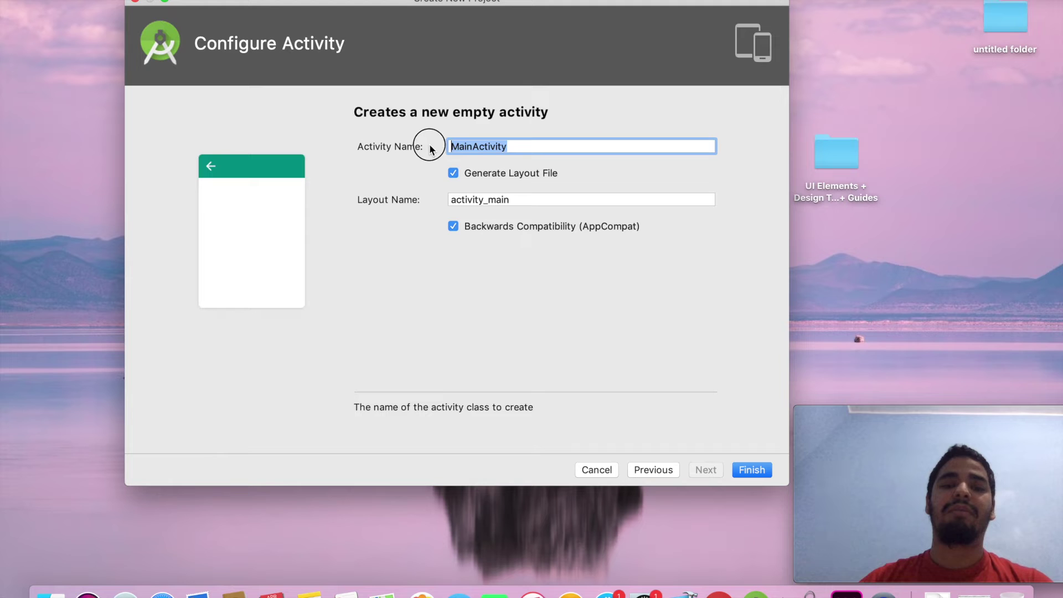
left_click(474, 145)
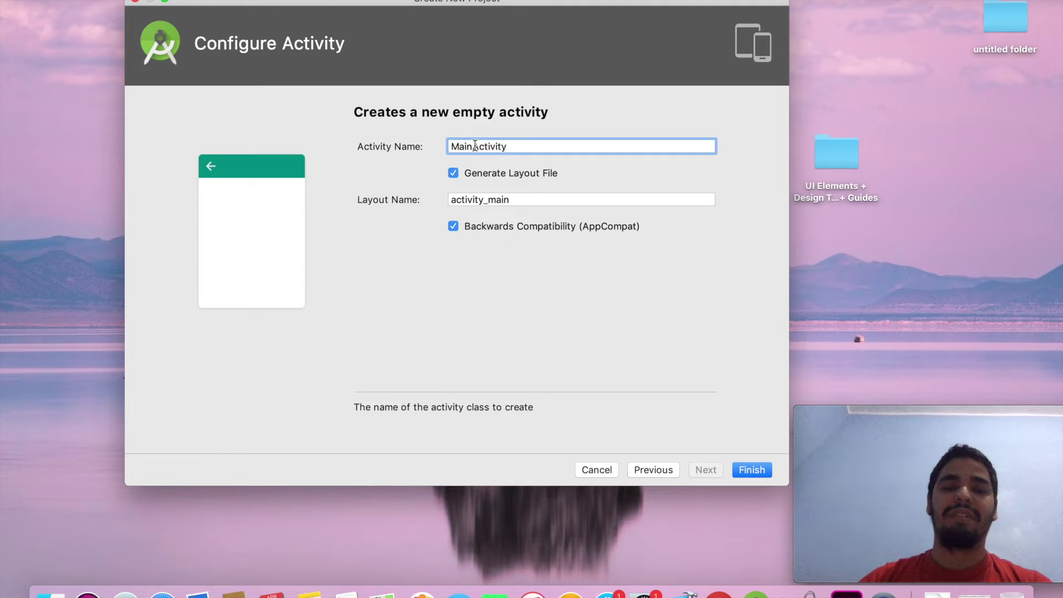
double_click(471, 148)
left_click(498, 145)
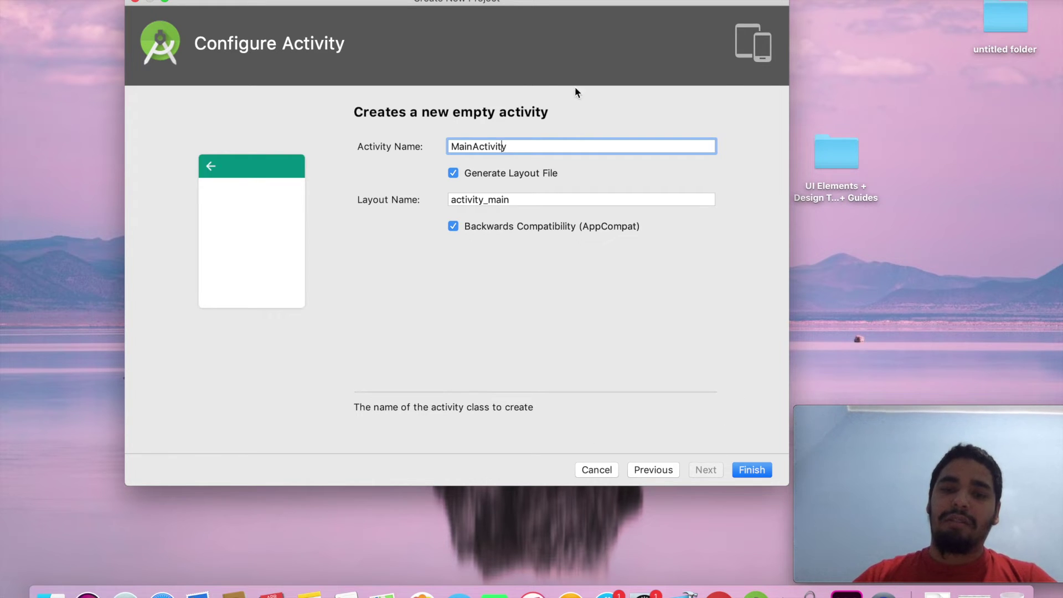
left_click(453, 174)
left_click(454, 174)
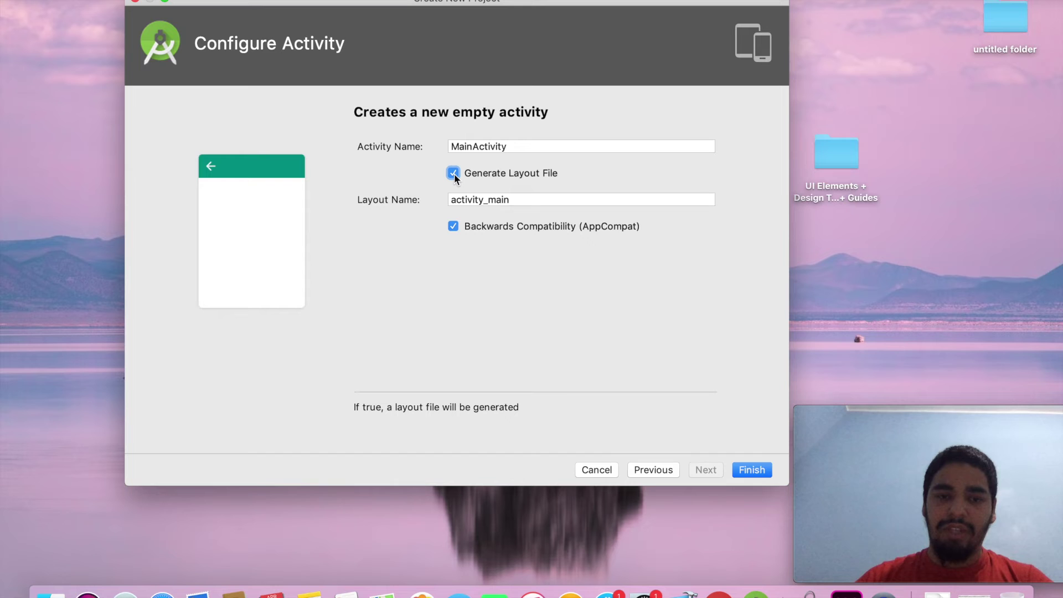
- Keep layout file generation on with the layout name activity_main and finish creating the project
left_click(453, 173)
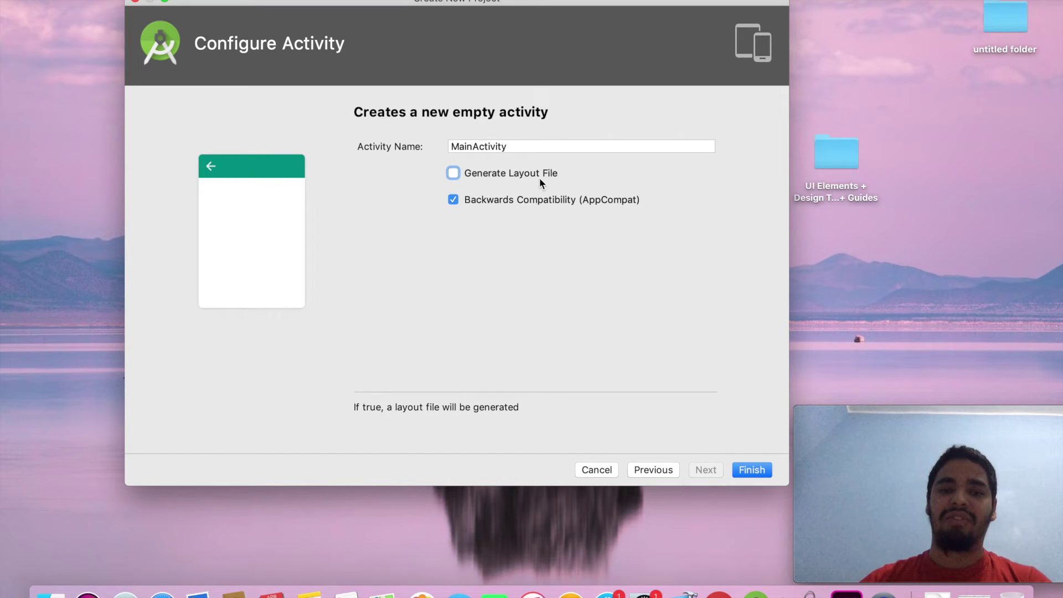
left_click(454, 174)
left_click_drag(517, 199, 435, 198)
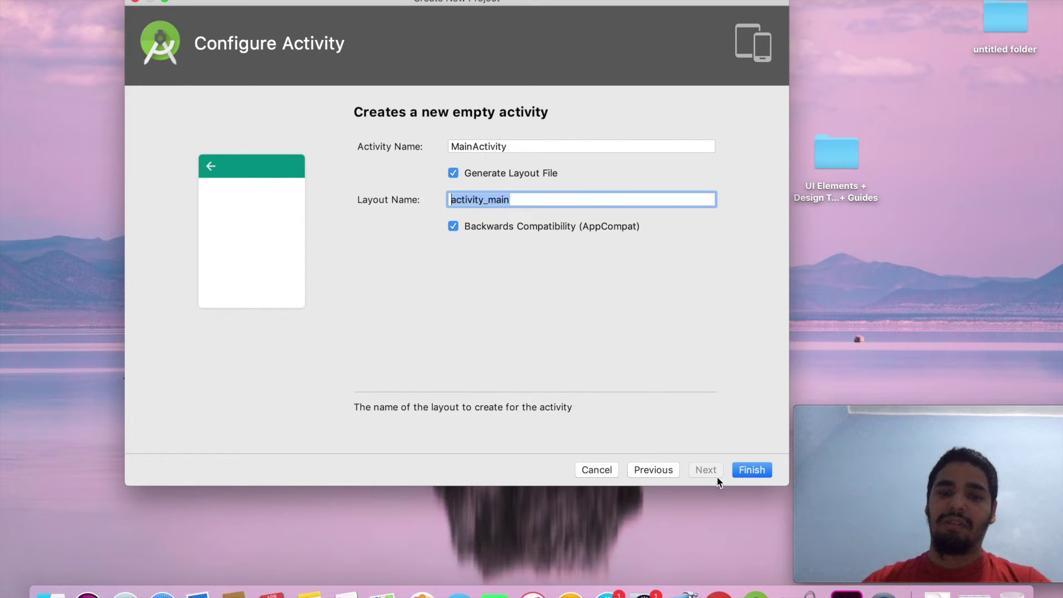
left_click(752, 470)
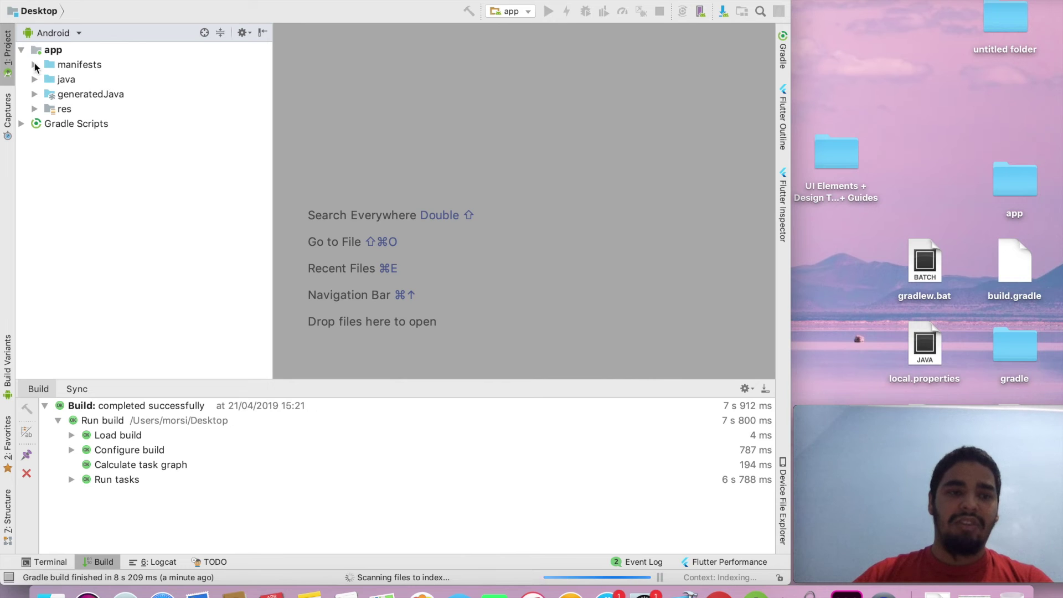
- Expand the app module's manifests folder and open AndroidManifest.xml in the editor
left_click(21, 51)
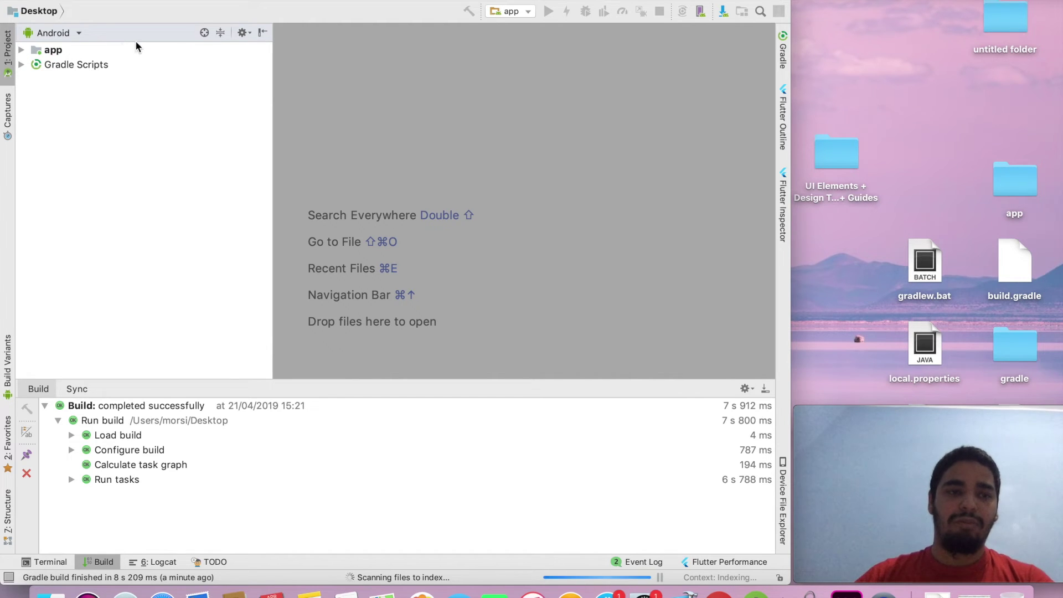
left_click(21, 52)
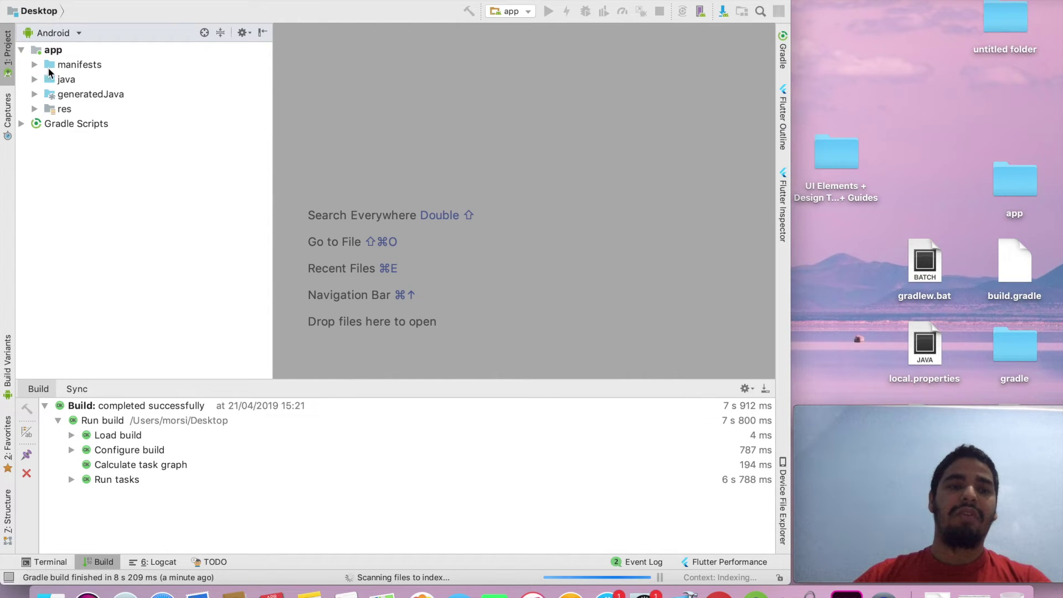
left_click(40, 66)
left_click(38, 65)
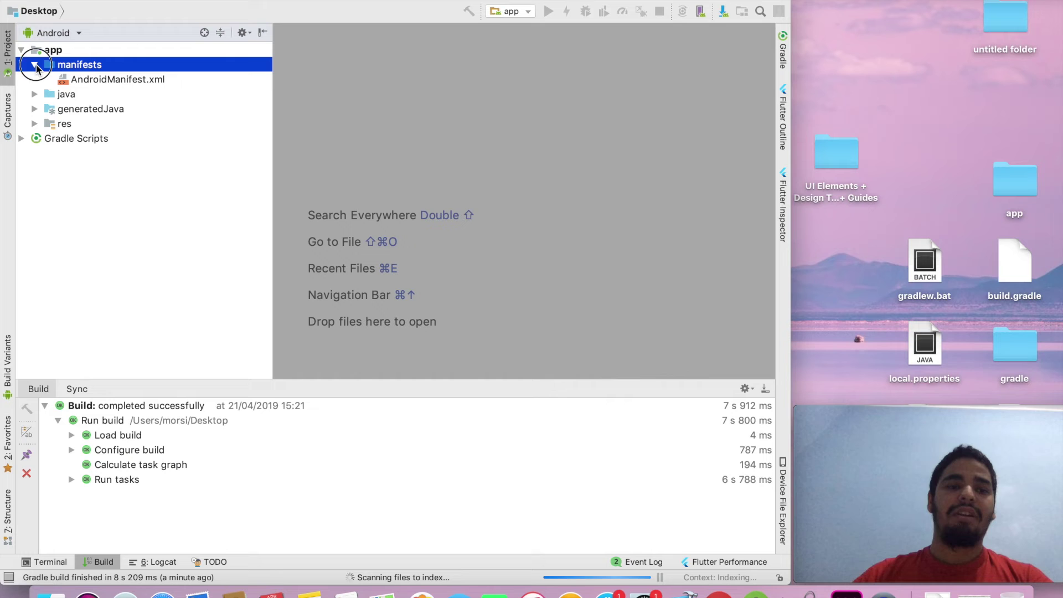
double_click(106, 81)
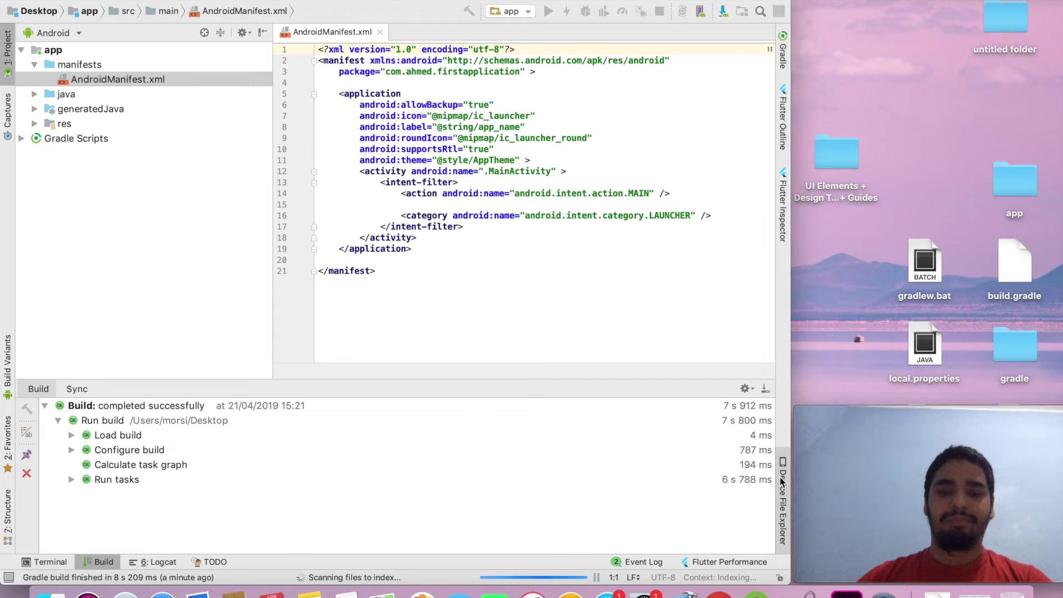
- Make the manifest code easier to read by hiding the build output, narrowing the project tree and enlarging the editor text
left_click(765, 389)
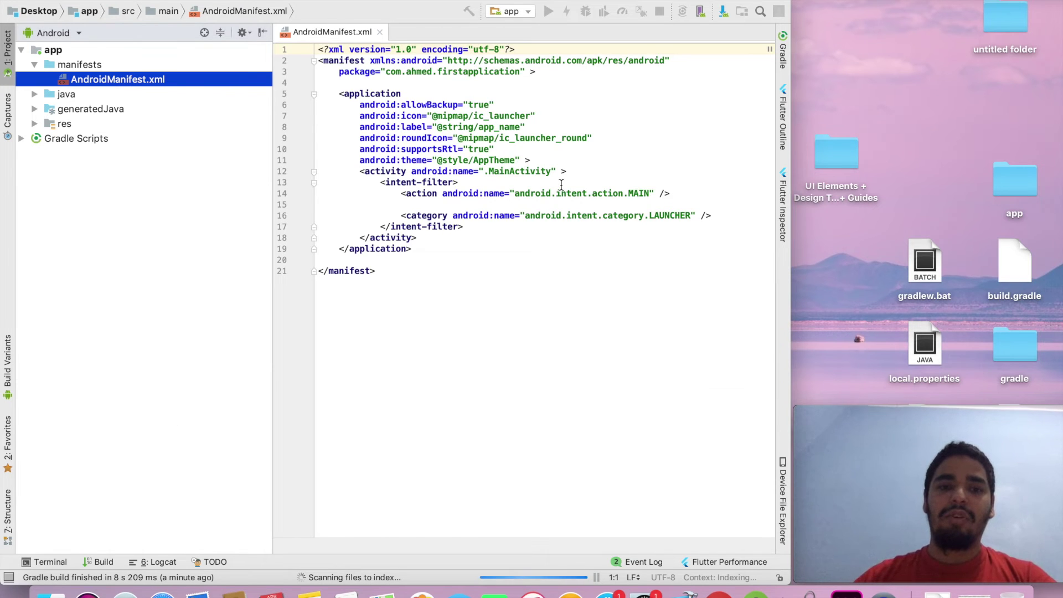
scroll(561, 187, "up", 5)
left_click_drag(271, 139, 75, 147)
scroll(404, 265, "left", 5)
scroll(403, 265, "up", 1)
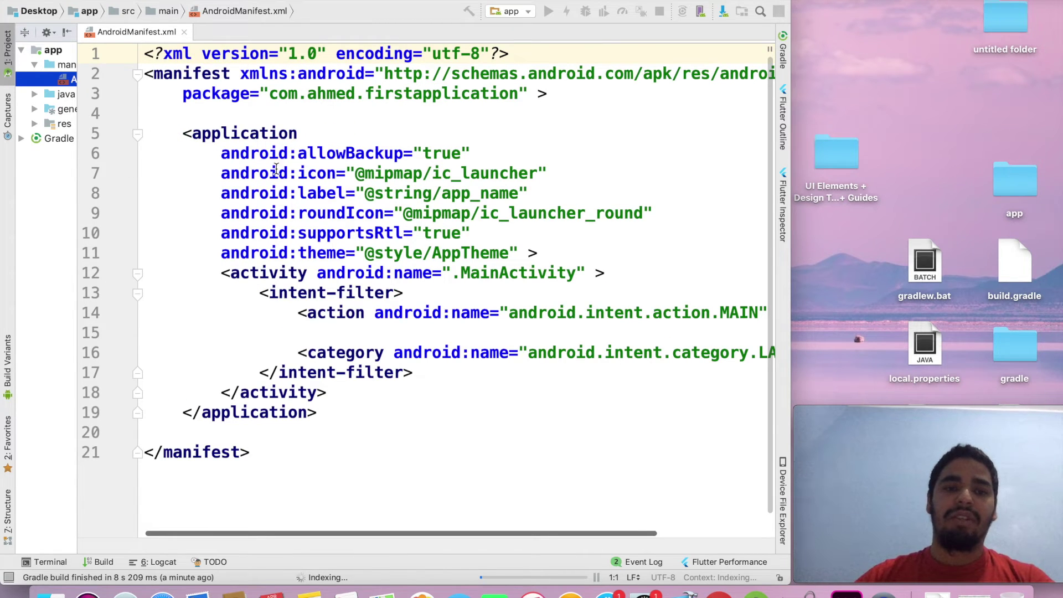
- Highlight the application's icon and label attributes in the manifest, including parts of their values ic_launcher and app_name
left_click(322, 174)
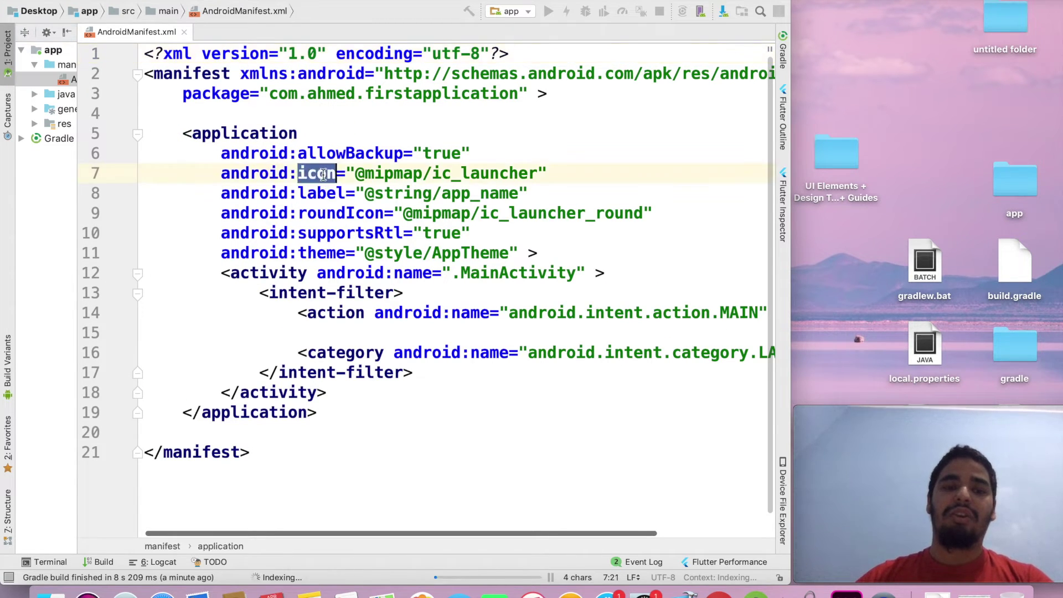
left_click_drag(529, 173, 501, 177)
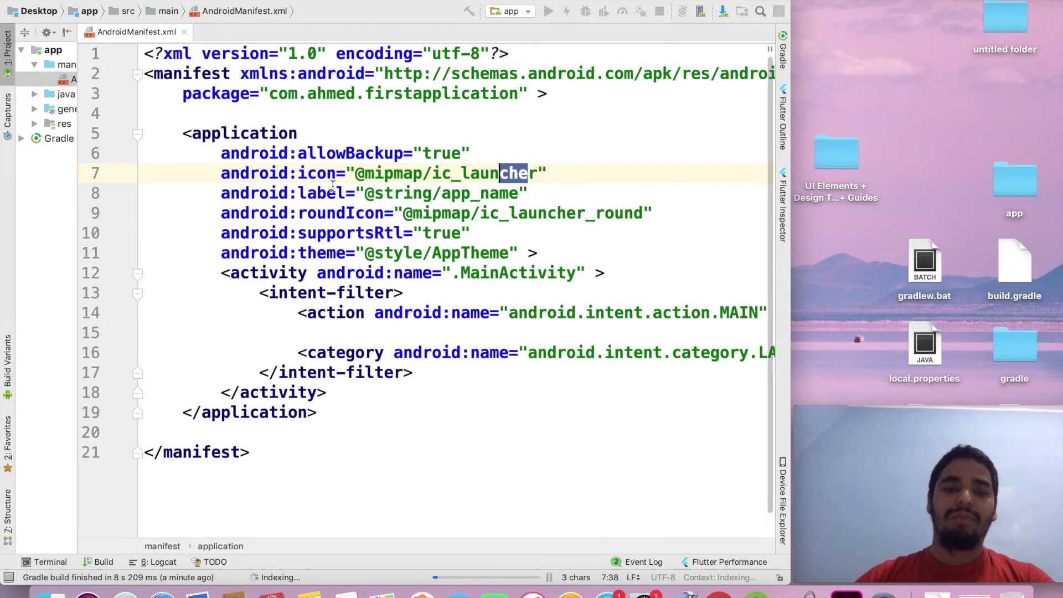
double_click(327, 193)
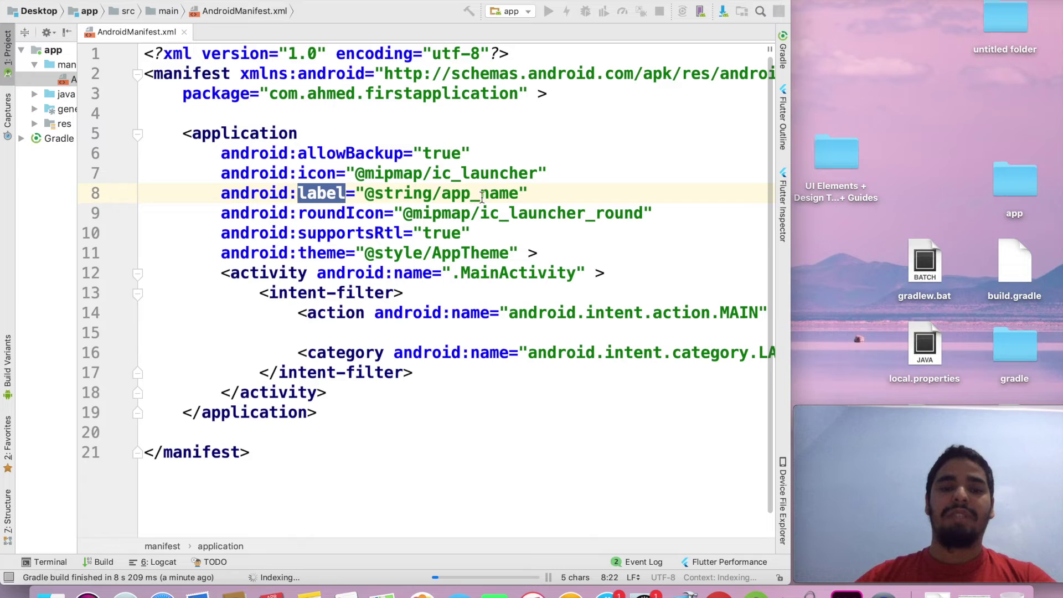
left_click_drag(519, 194, 429, 191)
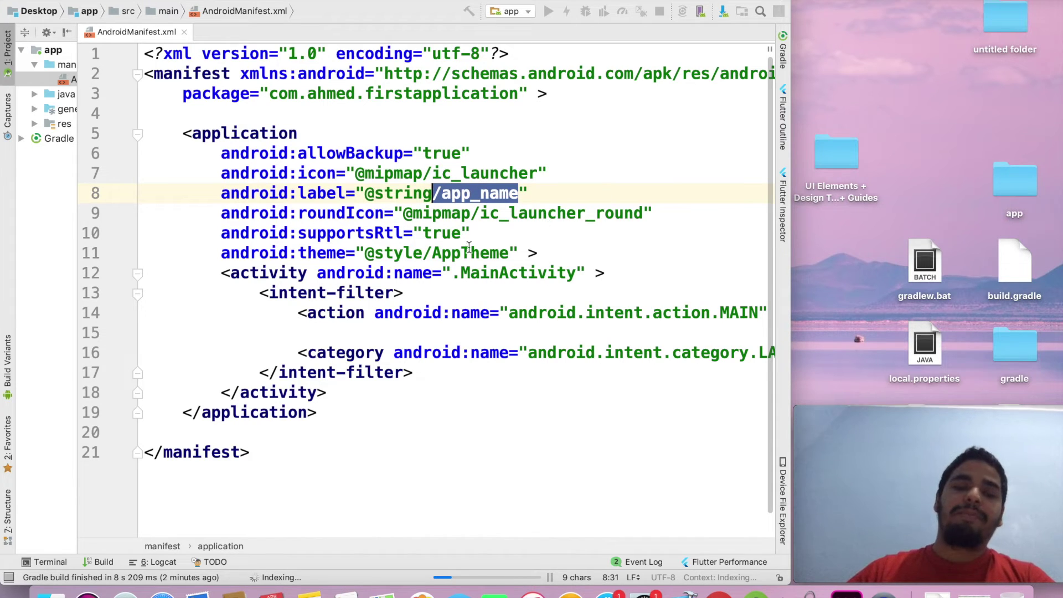
- Highlight the supportsRtl attribute and its value true in the manifest's application element
left_click(365, 232)
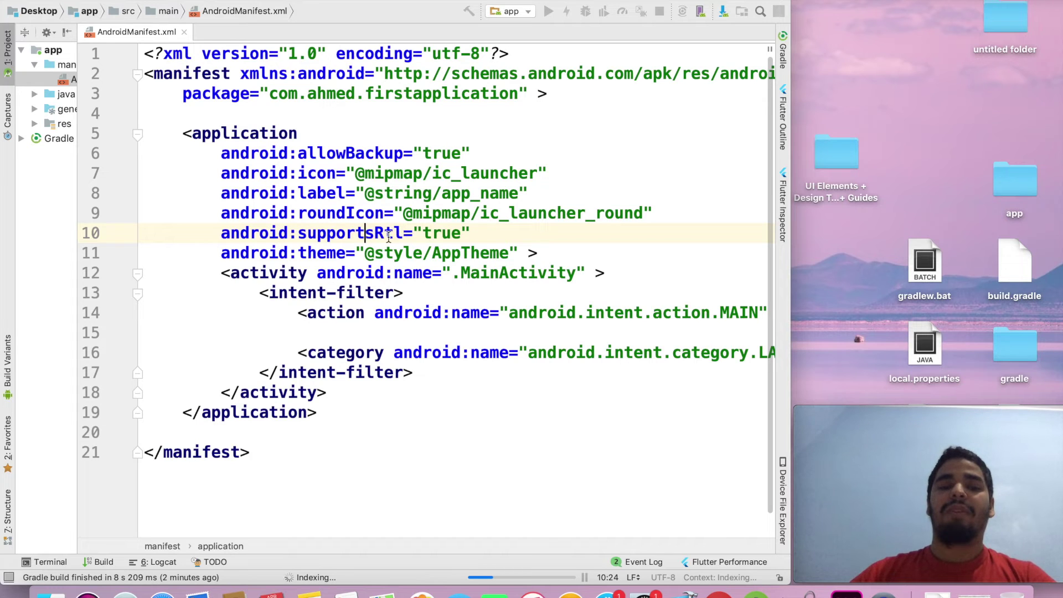
left_click(445, 231)
double_click(445, 231)
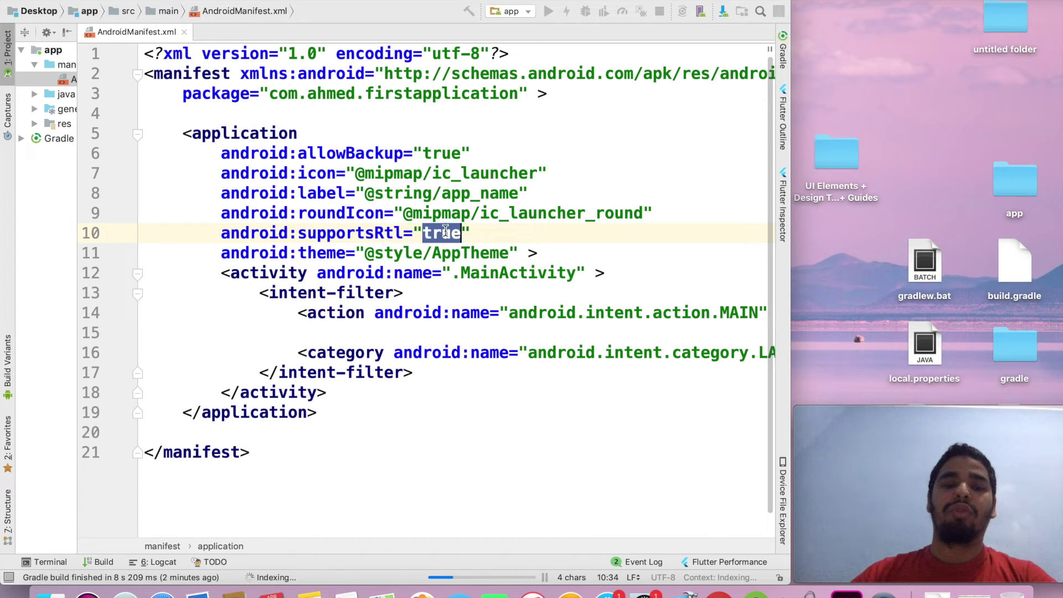
left_click_drag(336, 233, 407, 233)
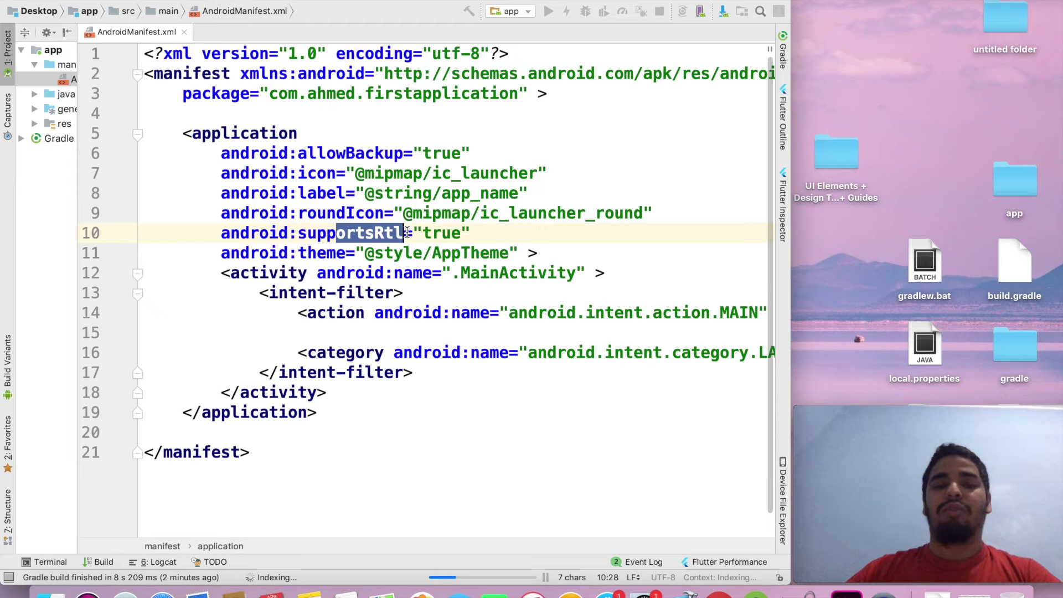